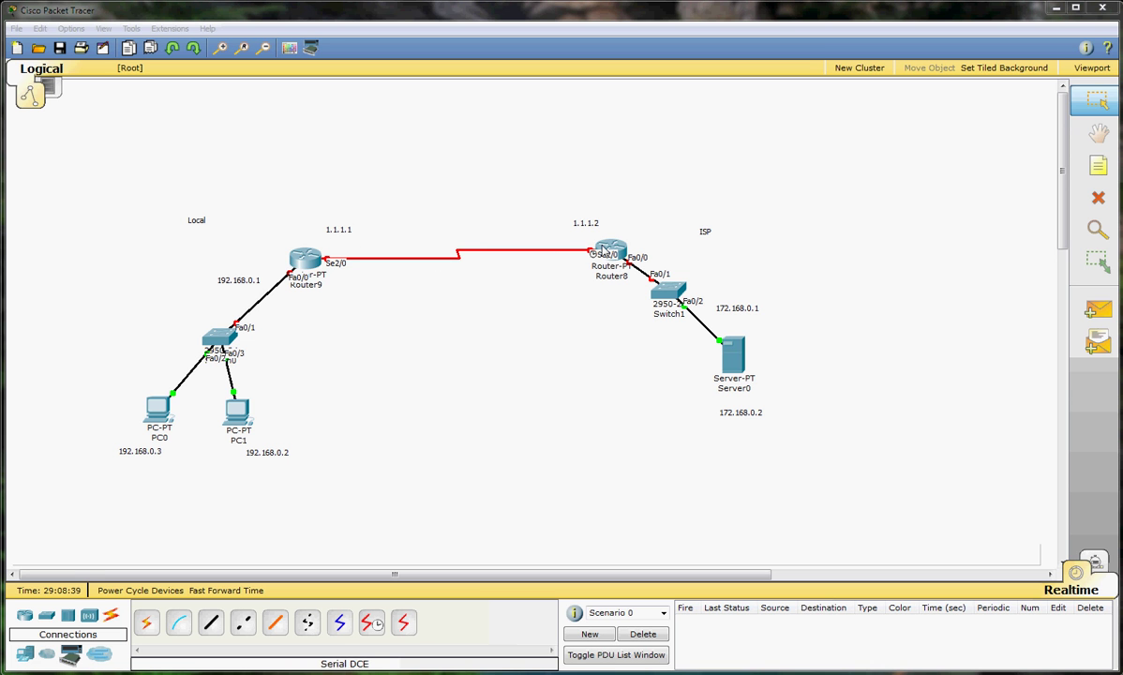
# Step: Give PC0 static IP 192.168.0.3, mask 255.255.255.0, gateway 192.168.0.1
pyautogui.click(464, 437)
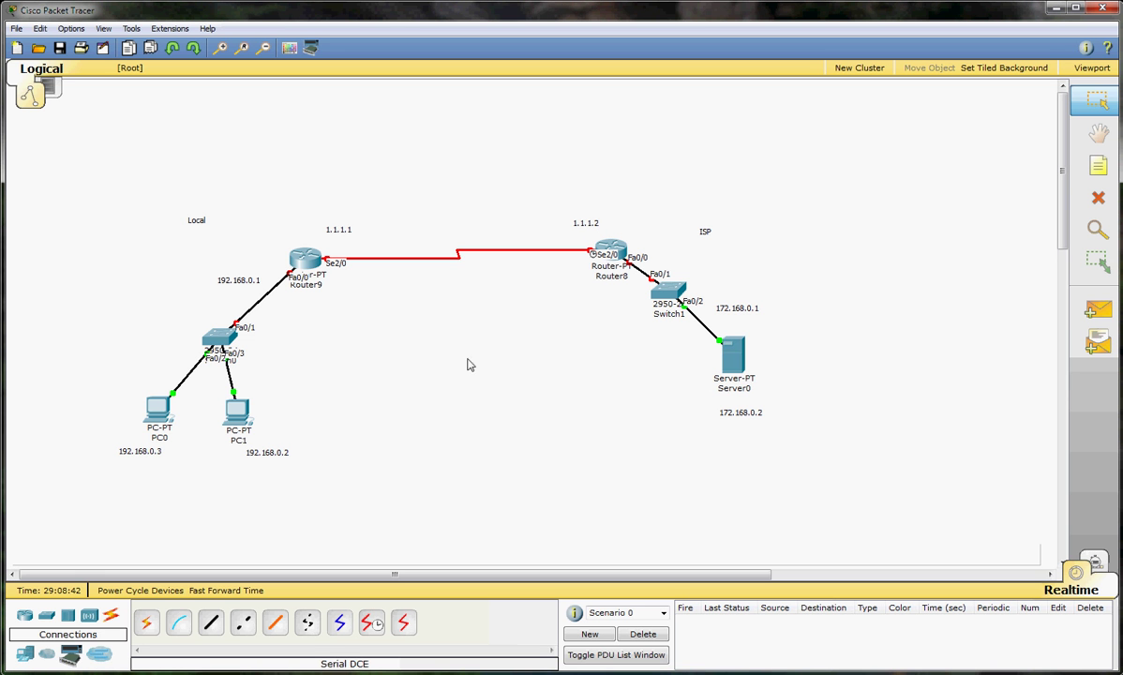
pyautogui.click(160, 412)
pyautogui.moveTo(265, 58); pyautogui.dragTo(567, 132)
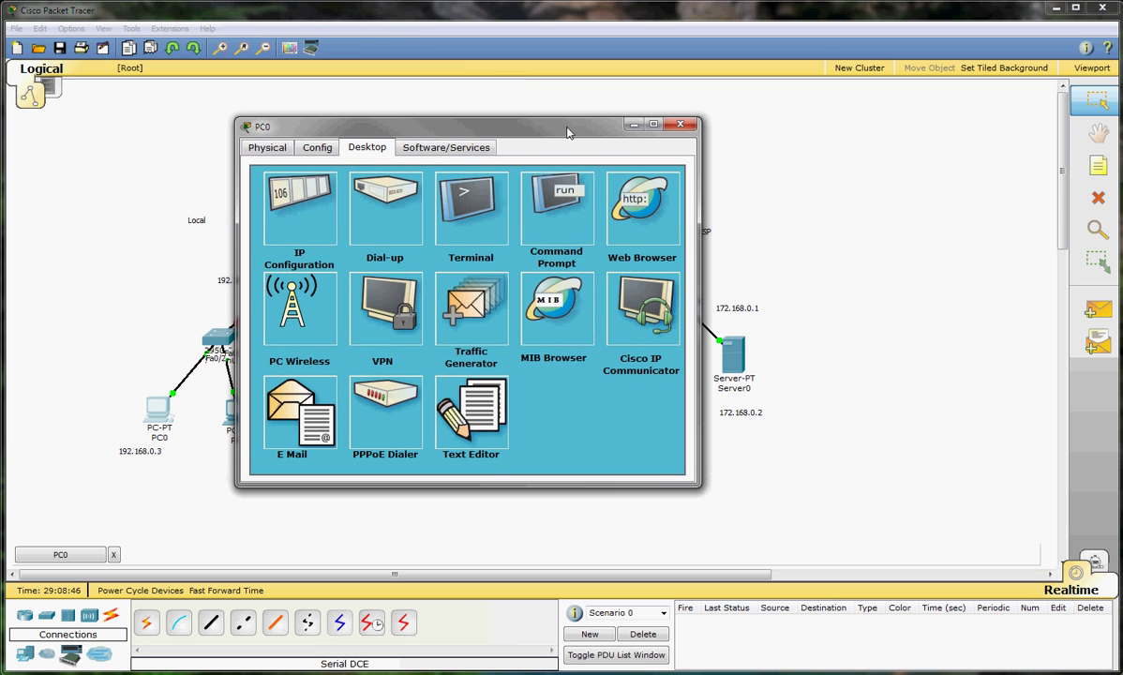
pyautogui.click(284, 213)
pyautogui.click(385, 281)
pyautogui.write('1')
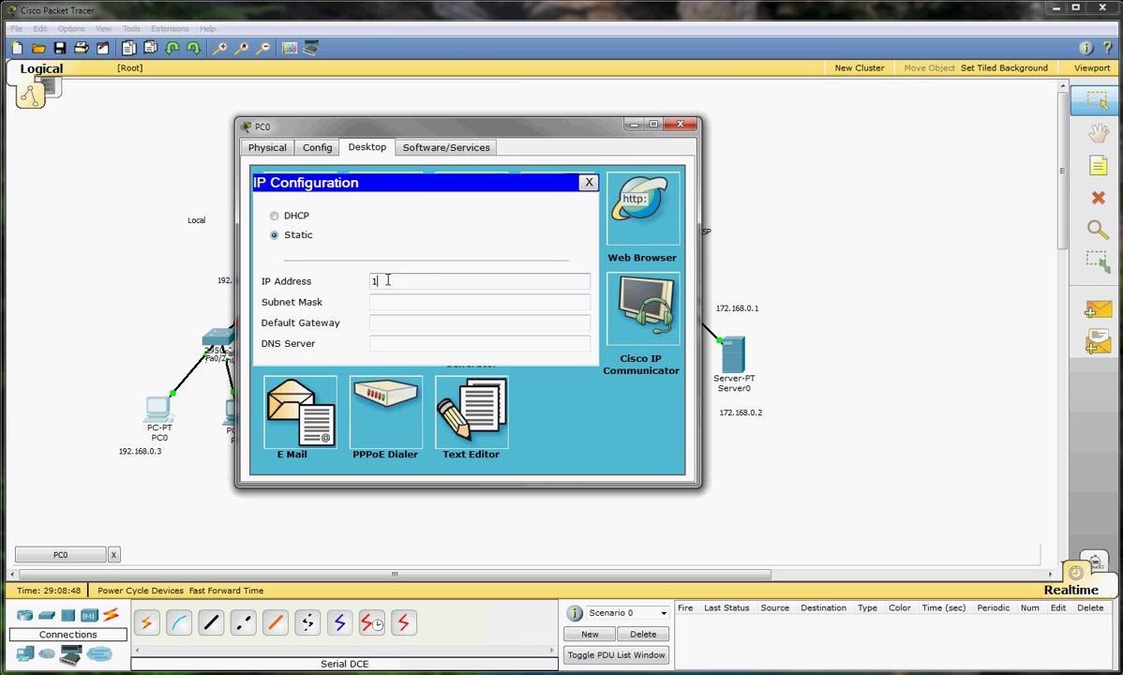
pyautogui.write('92.168.0.3')
pyautogui.press('Tab')
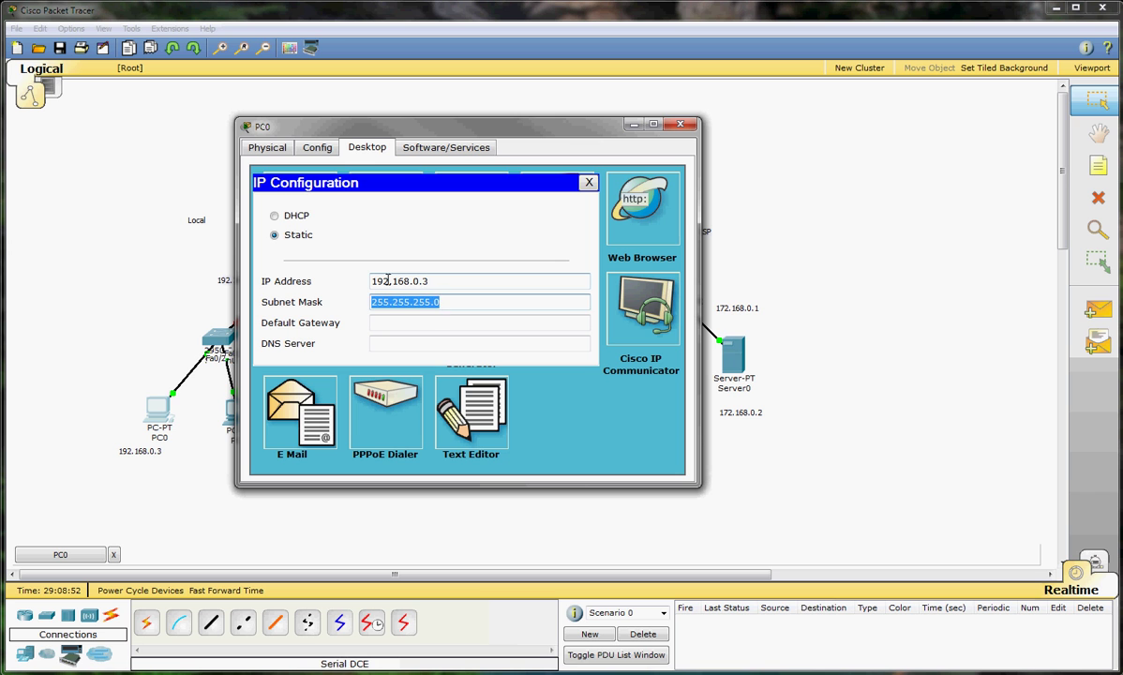
pyautogui.press('Tab')
pyautogui.write('1')
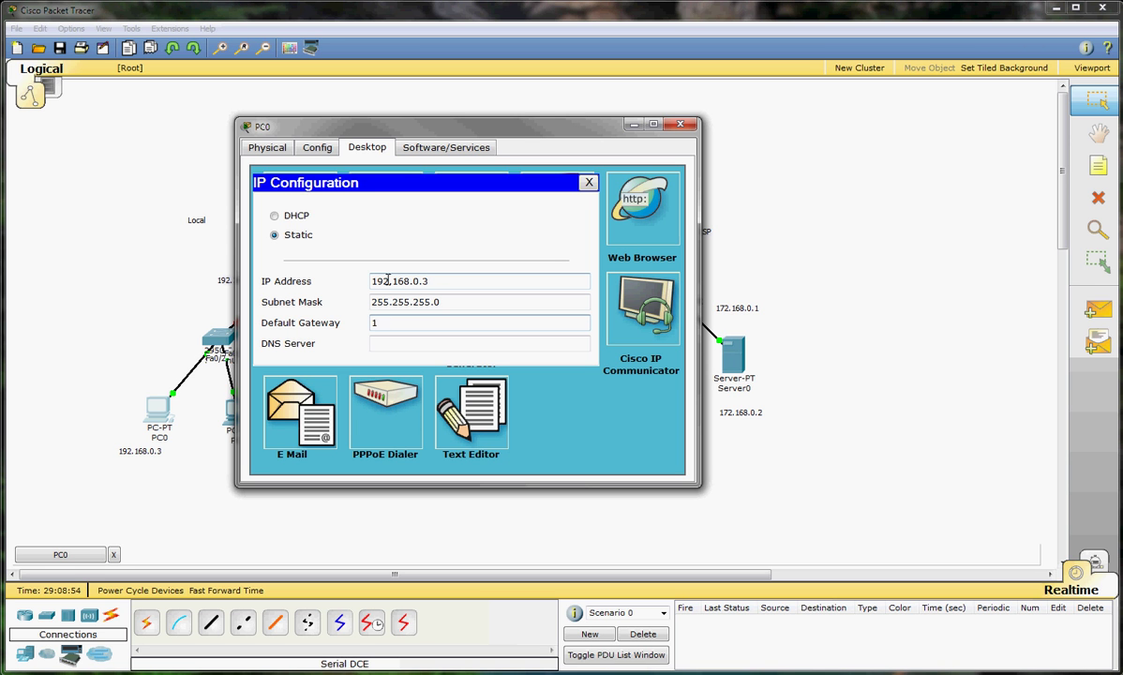
pyautogui.write('92.168.0.1')
pyautogui.click(589, 181)
pyautogui.click(634, 125)
# Step: Check that PC1's IP Configuration shows 192.168.0.2 with the matching mask and gateway
pyautogui.click(232, 405)
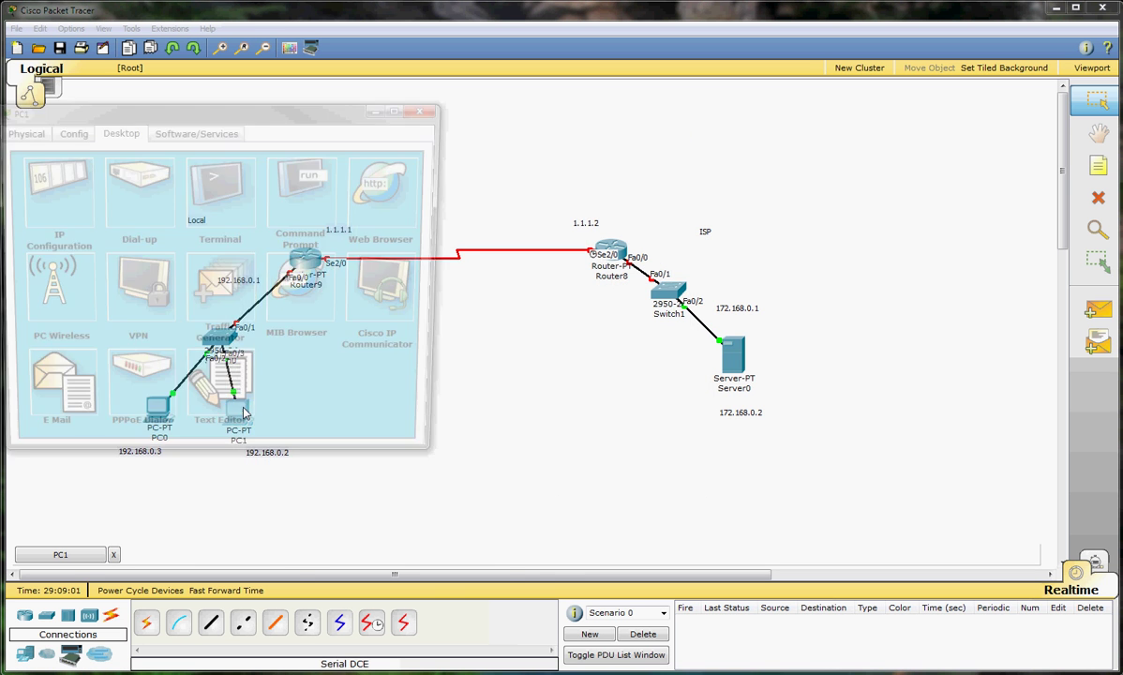
pyautogui.moveTo(282, 108); pyautogui.dragTo(551, 132)
pyautogui.click(316, 205)
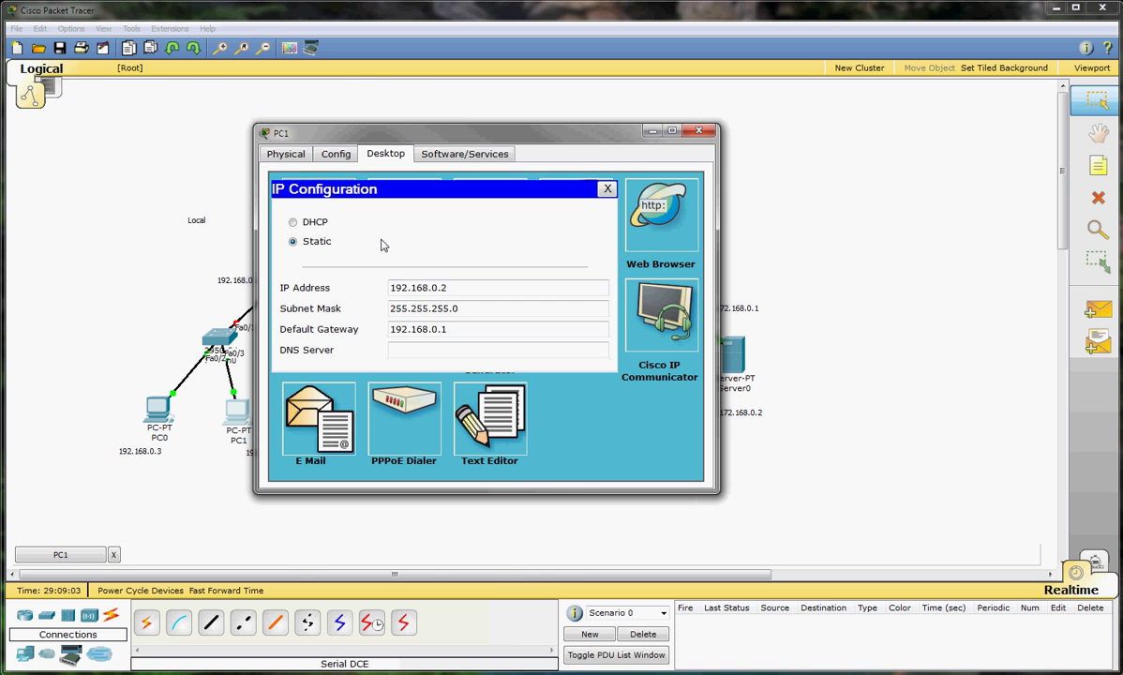
pyautogui.click(607, 188)
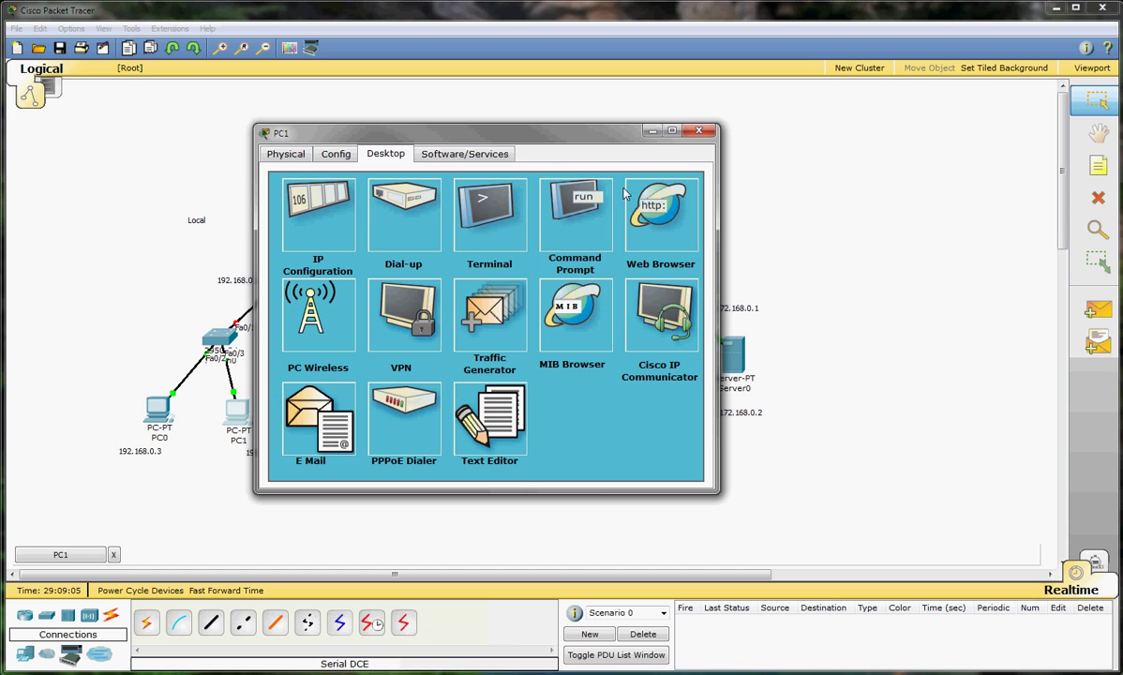
pyautogui.click(694, 134)
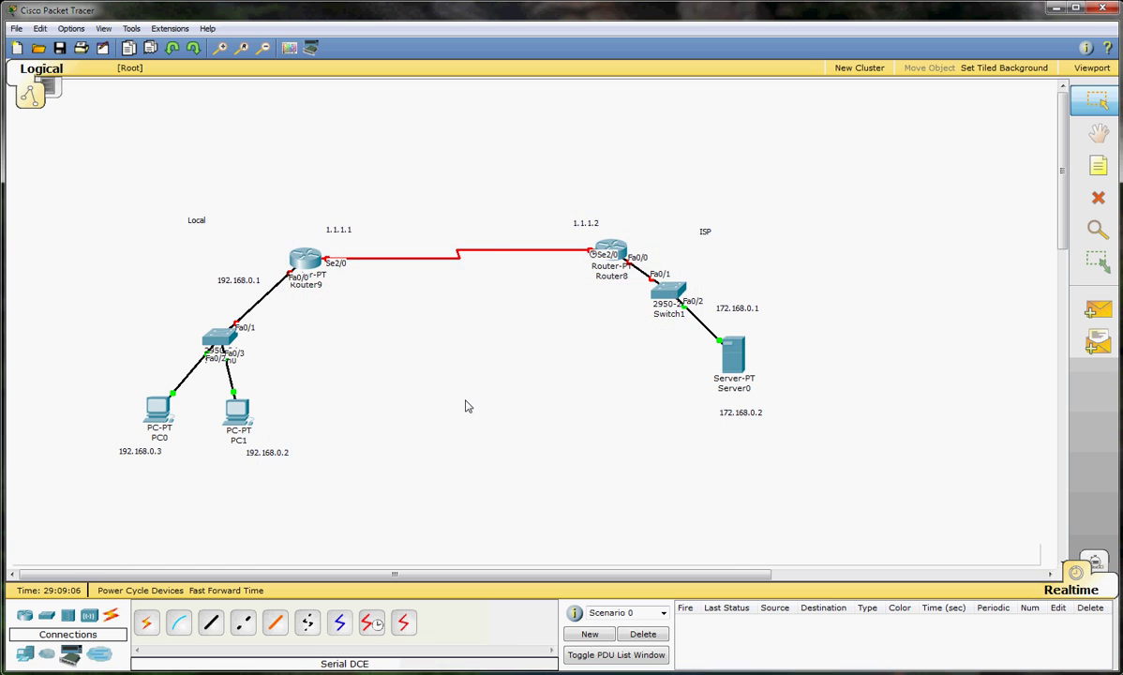
# Step: Set Server0's IP Configuration to 172.168.0.2, mask 255.255.255.0, gateway 172.168.0.1
pyautogui.click(736, 356)
pyautogui.moveTo(332, 165); pyautogui.dragTo(583, 157)
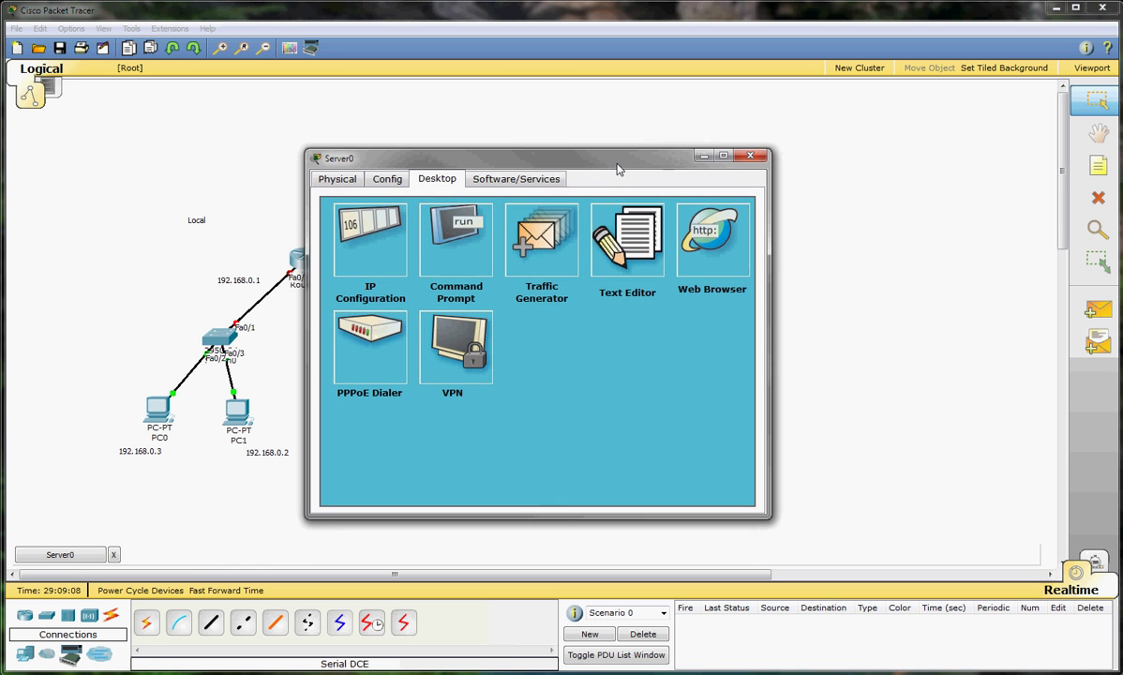
pyautogui.click(334, 245)
pyautogui.click(445, 313)
pyautogui.write('1')
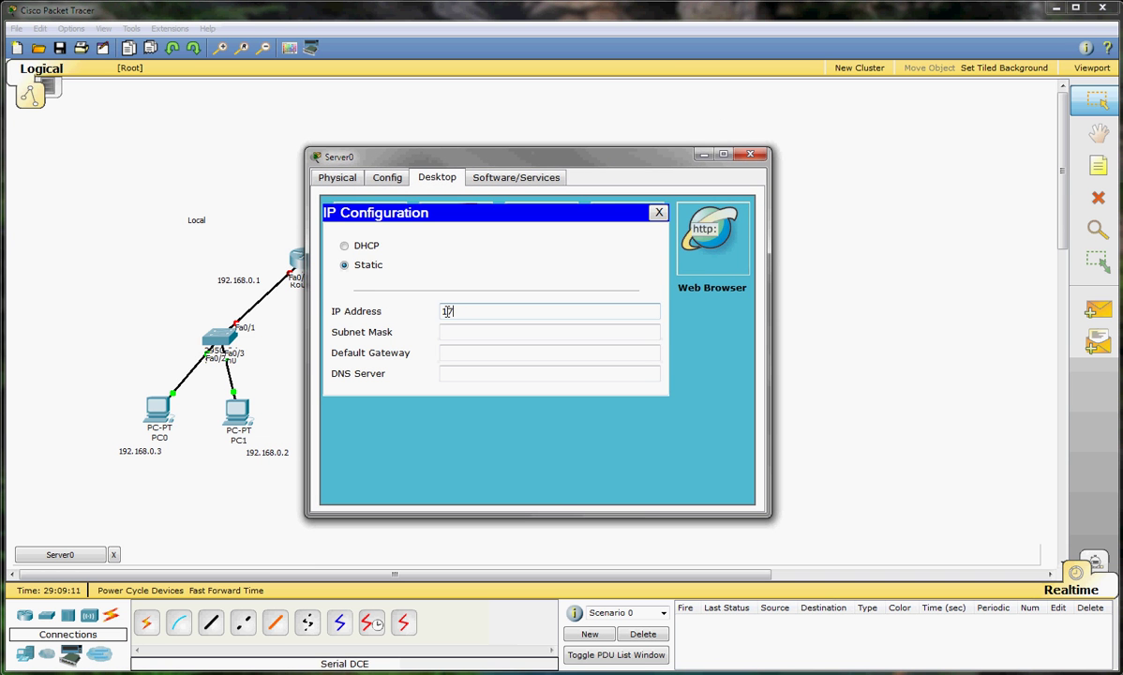
pyautogui.write('72.168.0.2')
pyautogui.press('Tab')
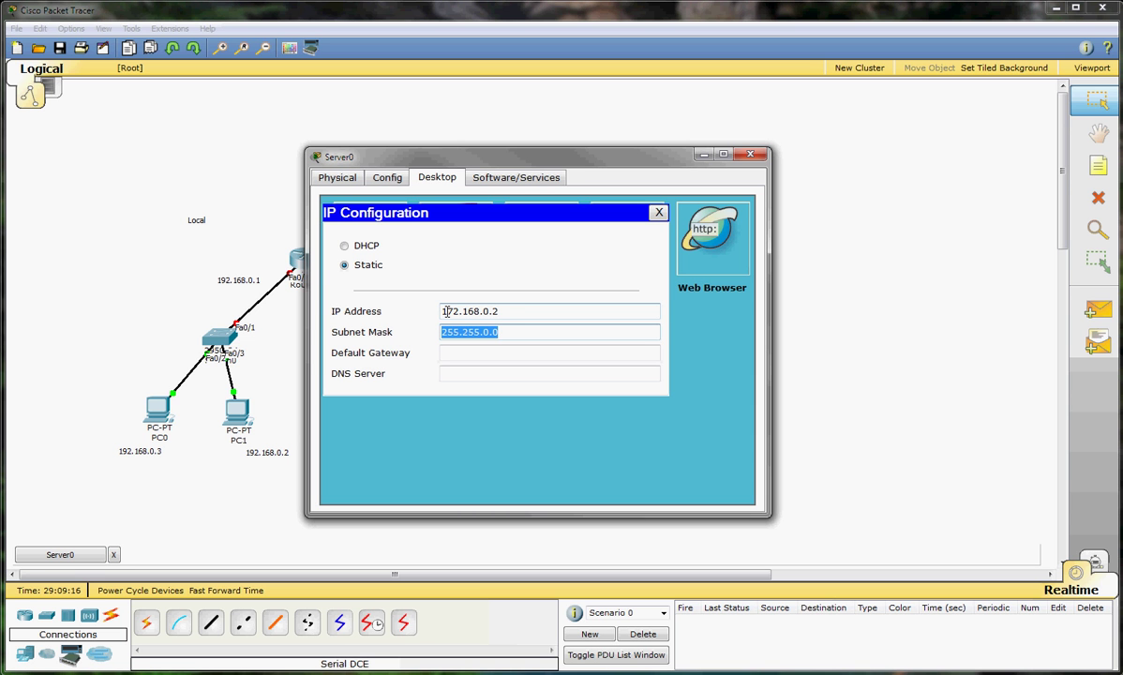
pyautogui.write('255.255.255.0')
pyautogui.press('Tab')
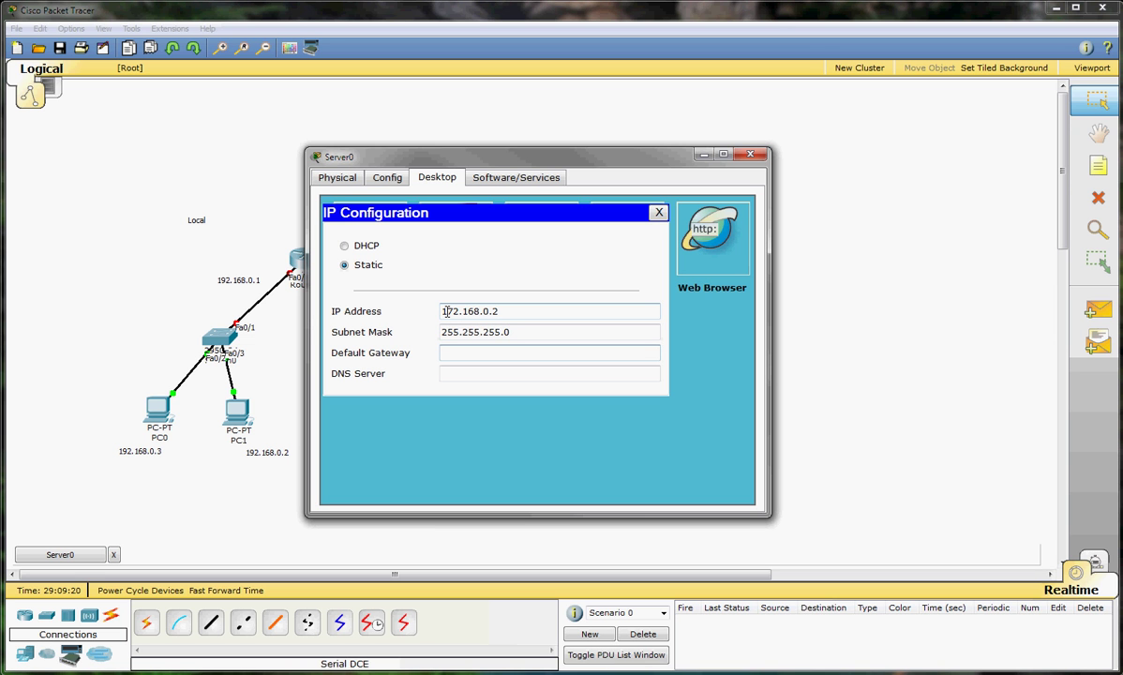
pyautogui.write('172.168.0.1')
pyautogui.click(659, 213)
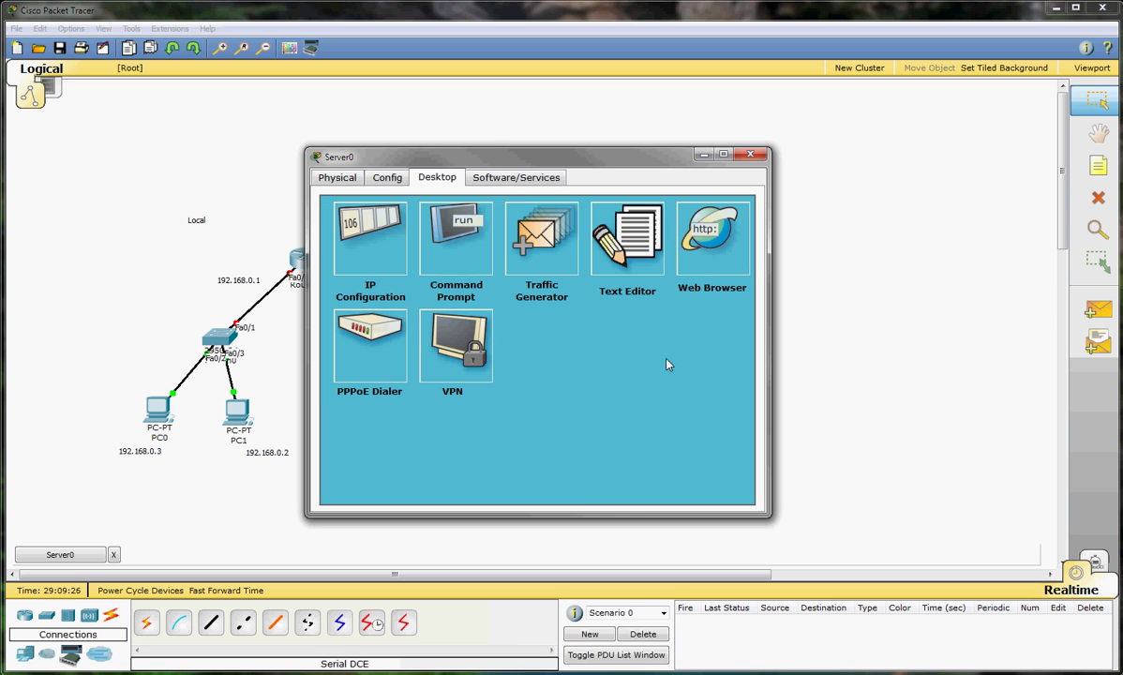
pyautogui.click(759, 158)
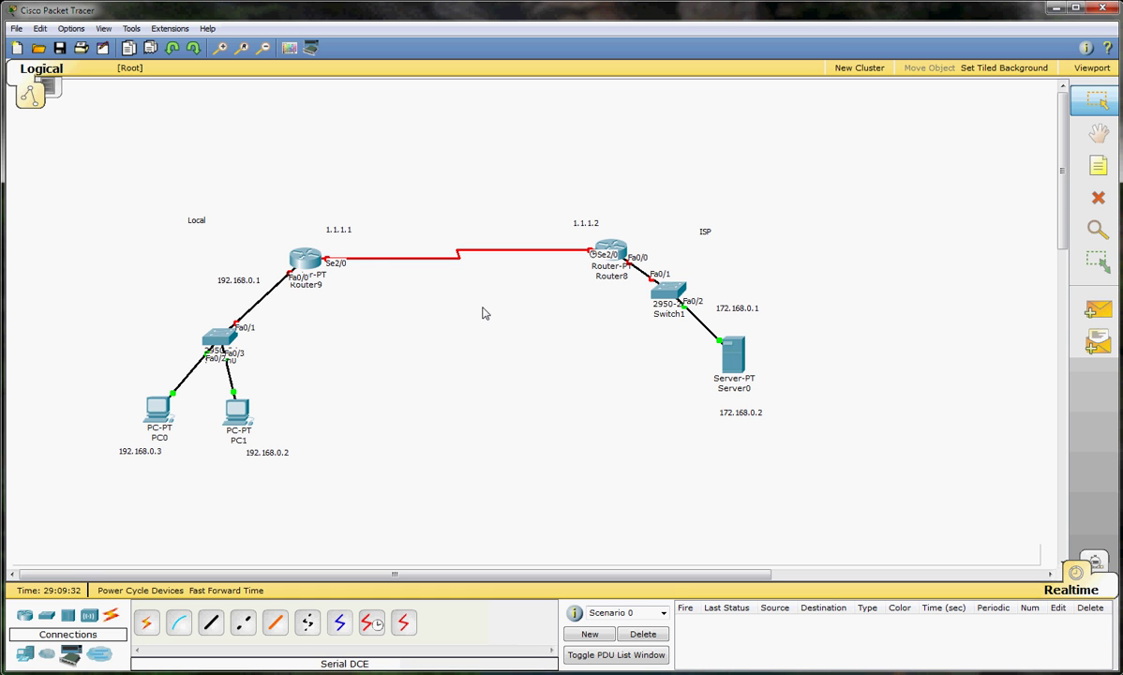
# Step: In Router9's CLI, skip initial setup, enter enable and conf t, and rename it R1
pyautogui.click(302, 257)
pyautogui.moveTo(176, 22); pyautogui.dragTo(602, 128)
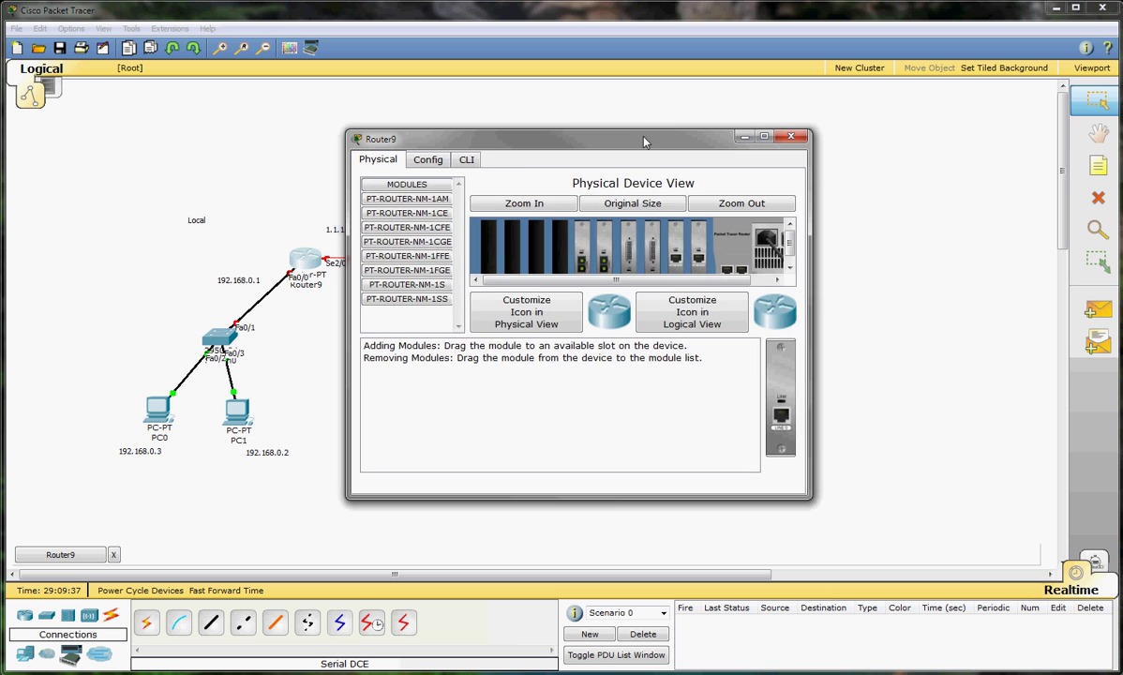
pyautogui.click(465, 161)
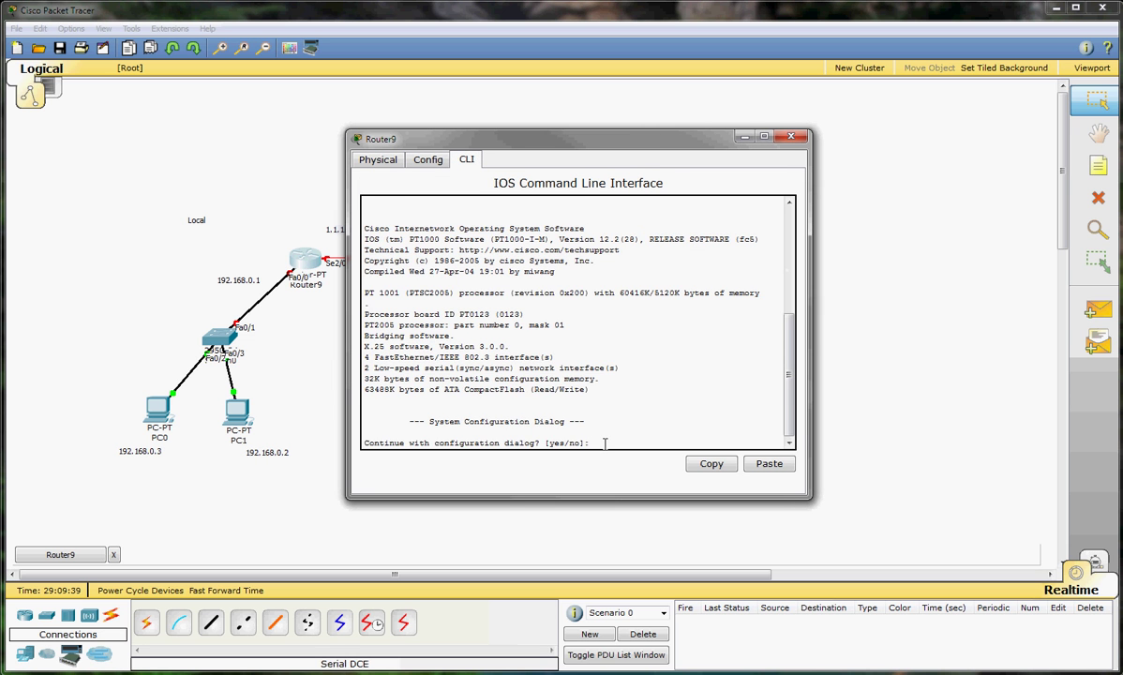
pyautogui.write('n')
pyautogui.press('Return')
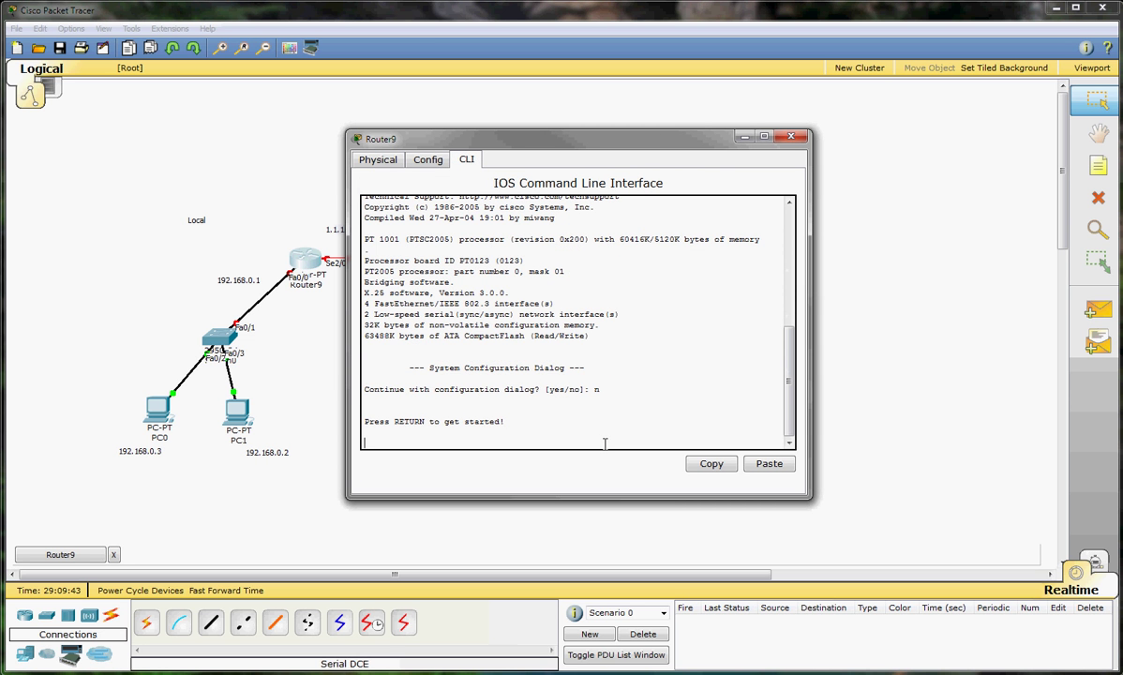
pyautogui.press('Return')
pyautogui.press('Return')
pyautogui.write('er>e')
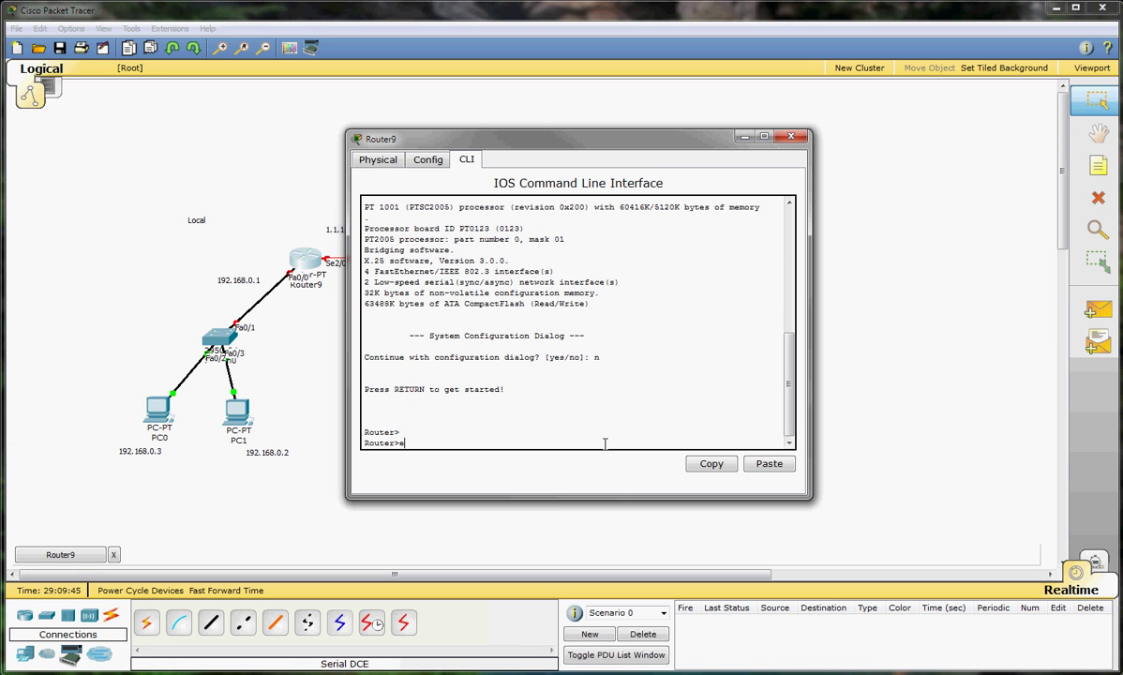
pyautogui.press('BackSpace')
pyautogui.press('BackSpace')
pyautogui.press('BackSpace')
pyautogui.write('nable')
pyautogui.press('Return')
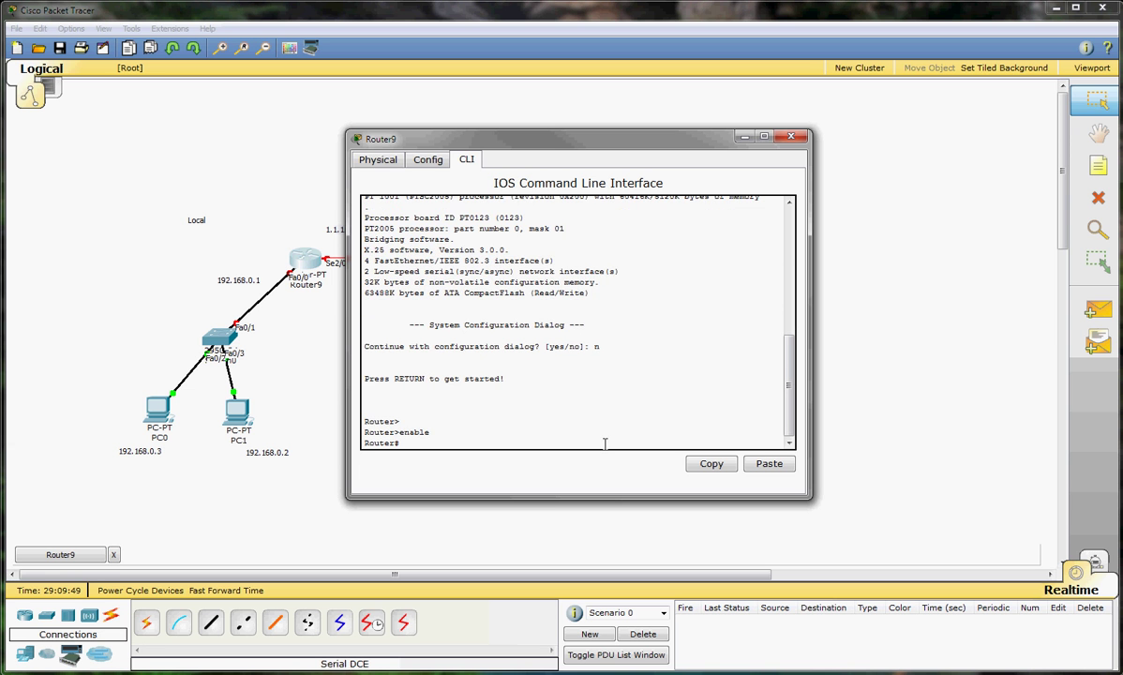
pyautogui.write('conf t')
pyautogui.press('Return')
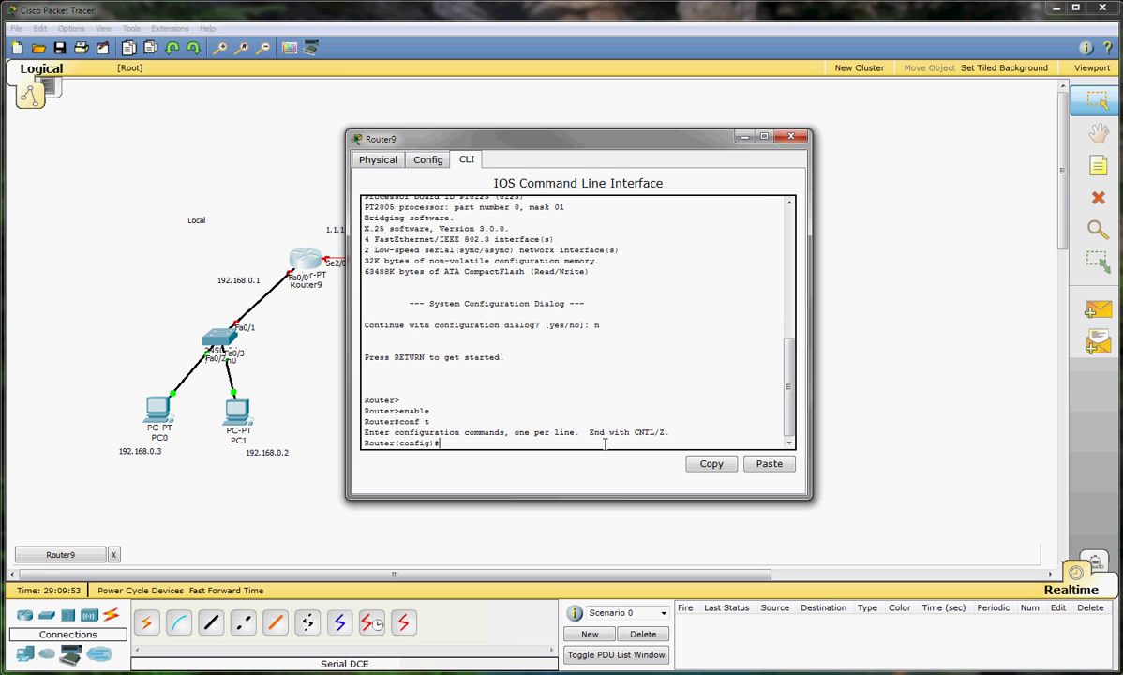
pyautogui.press('Return')
pyautogui.press('Return')
pyautogui.write('hos')
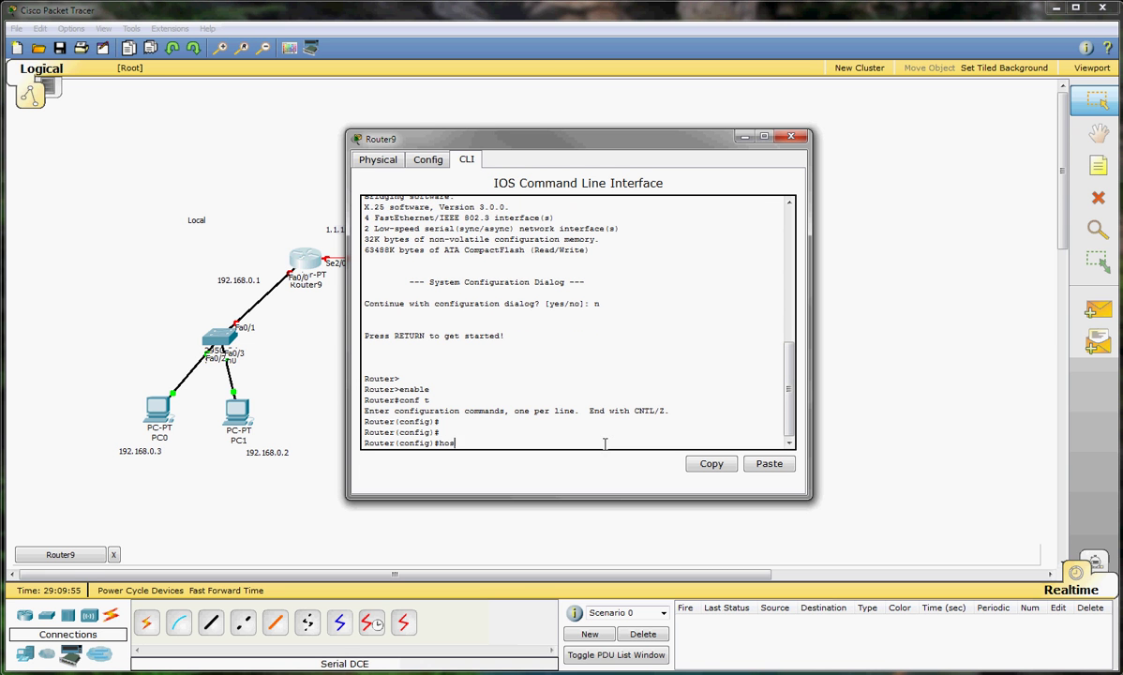
pyautogui.write('tname R1')
pyautogui.press('Return')
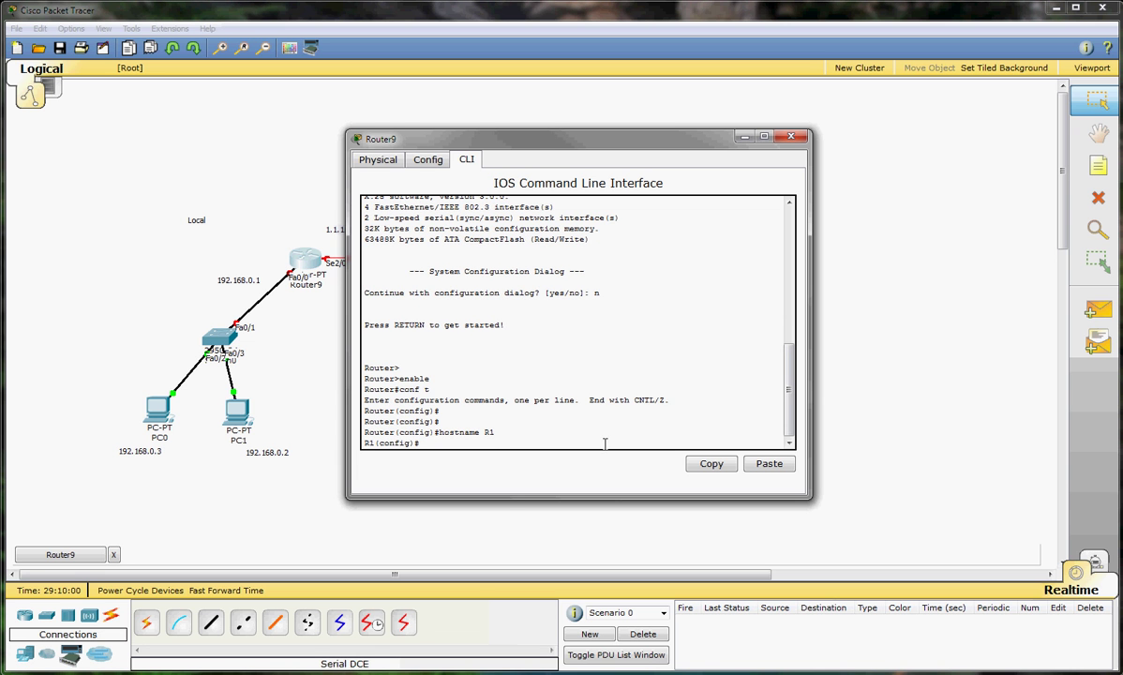
pyautogui.press('Return')
pyautogui.press('Return')
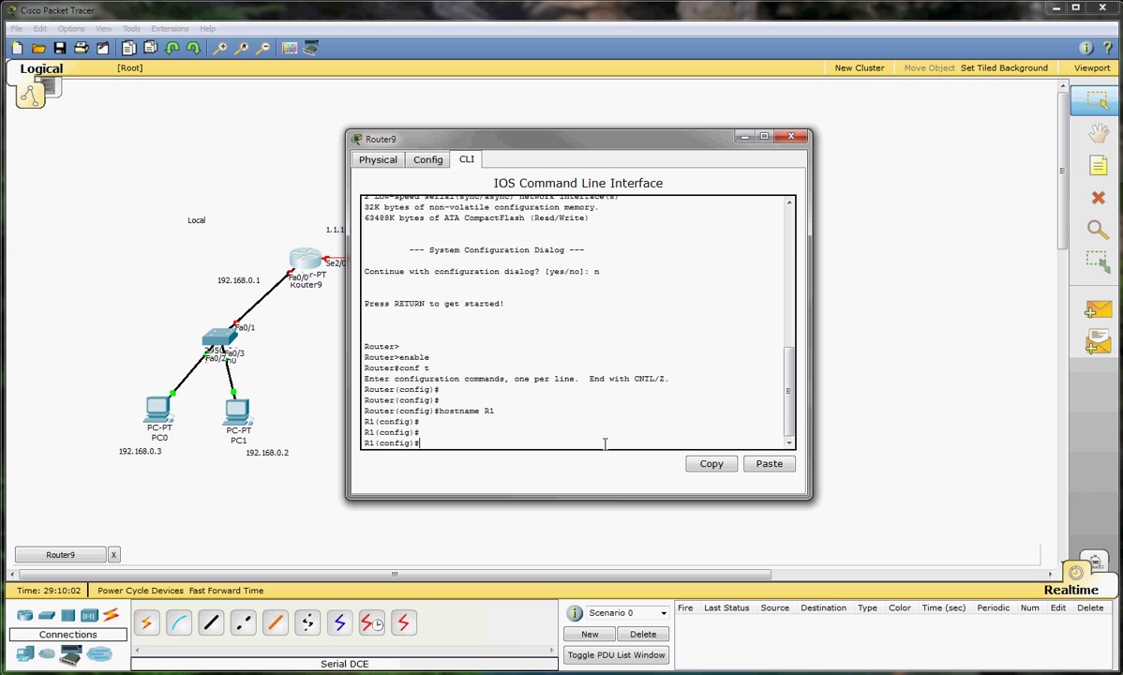
# Step: Address Fa0/0 as 192.168.0.1 255.255.255.0 with no shutdown, then exit the interface
pyautogui.write('int fa0/0')
pyautogui.press('Return')
pyautogui.press('Return')
pyautogui.press('Return')
pyautogui.write('ip ')
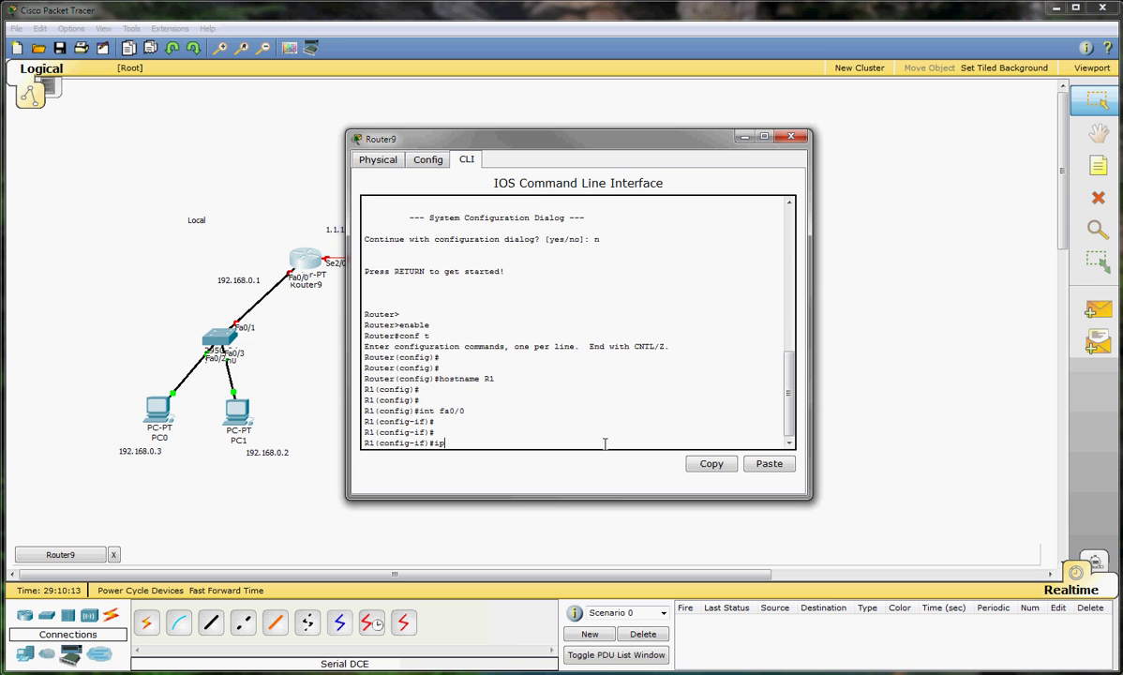
pyautogui.write('add 192.168.0.1 255.255.255.0')
pyautogui.press('Return')
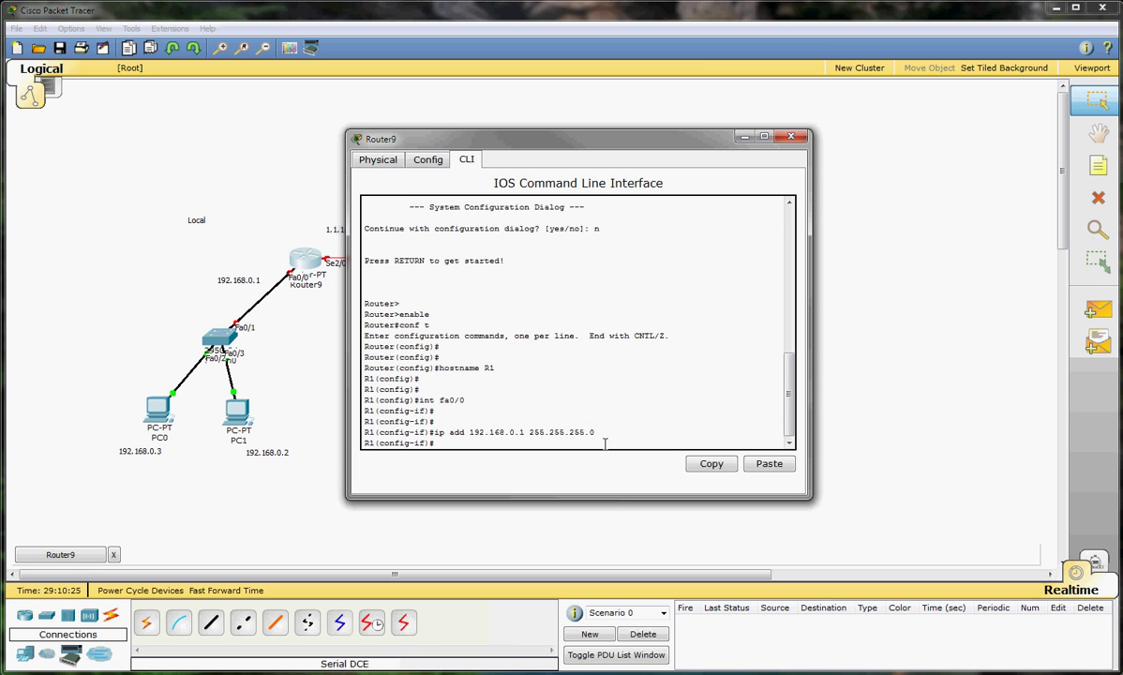
pyautogui.write('no sh')
pyautogui.press('Return')
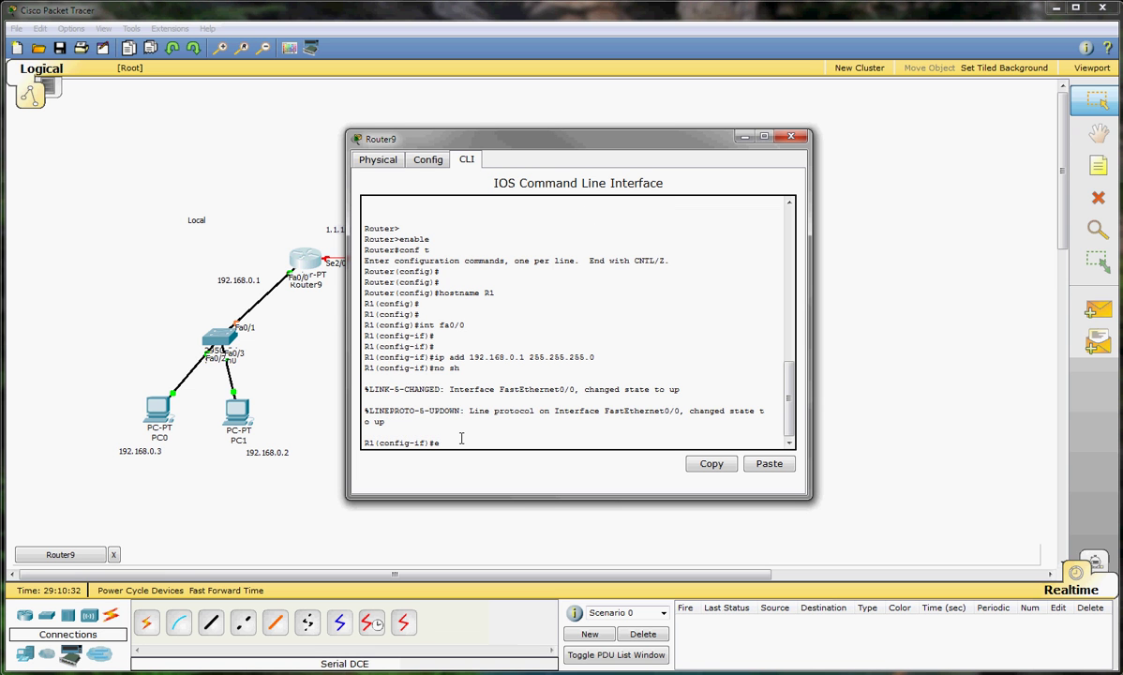
pyautogui.write('exit')
pyautogui.press('Return')
pyautogui.press('Return')
pyautogui.press('Return')
pyautogui.press('Return')
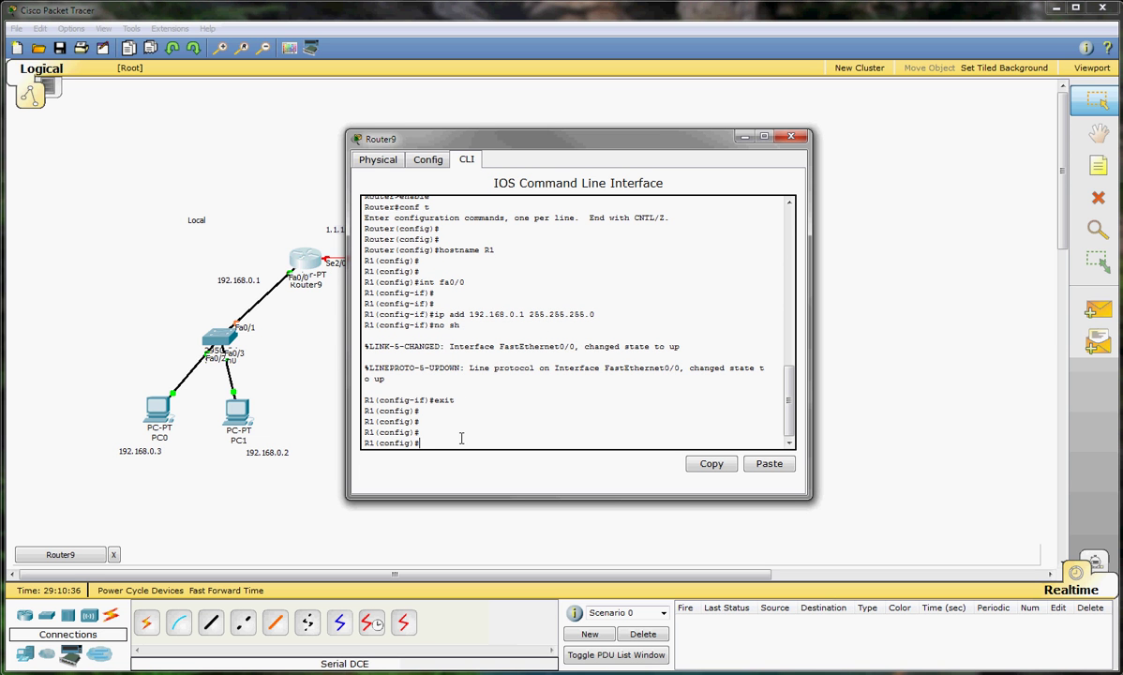
# Step: On R1, set Serial2/0 to 1.1.1.1 255.255.255.252 with no shutdown, then exit
pyautogui.write('int se2/0')
pyautogui.press('Return')
pyautogui.press('Return')
pyautogui.press('Return')
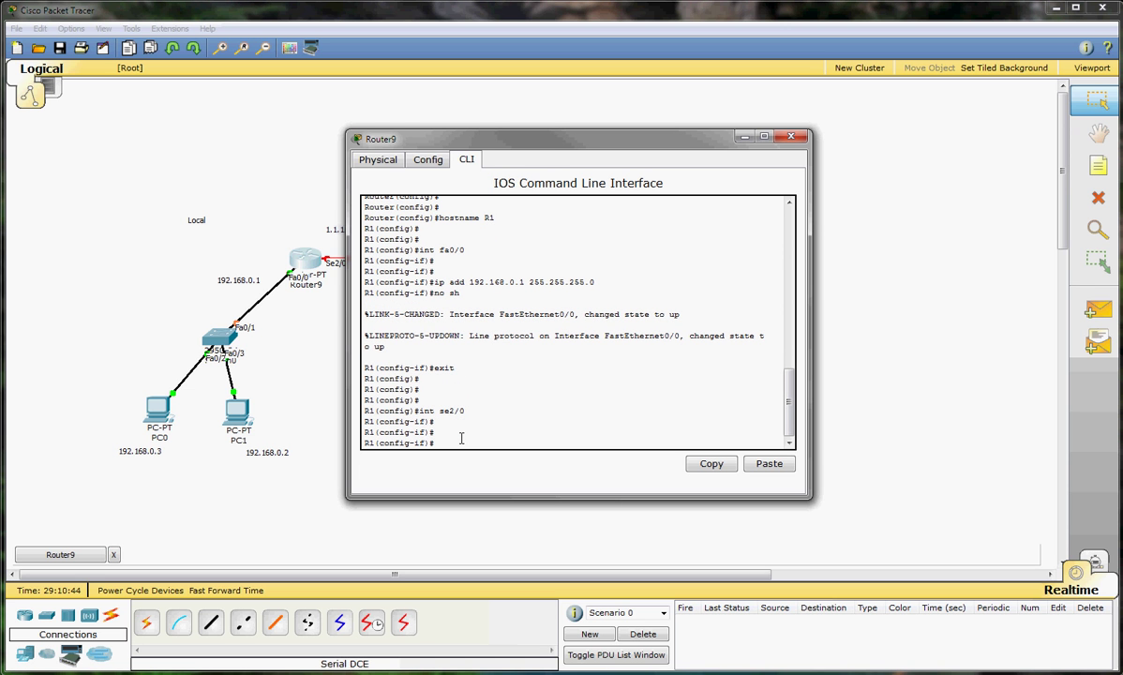
pyautogui.write('ip add 1.1.1.1 255.255.255.252')
pyautogui.press('Return')
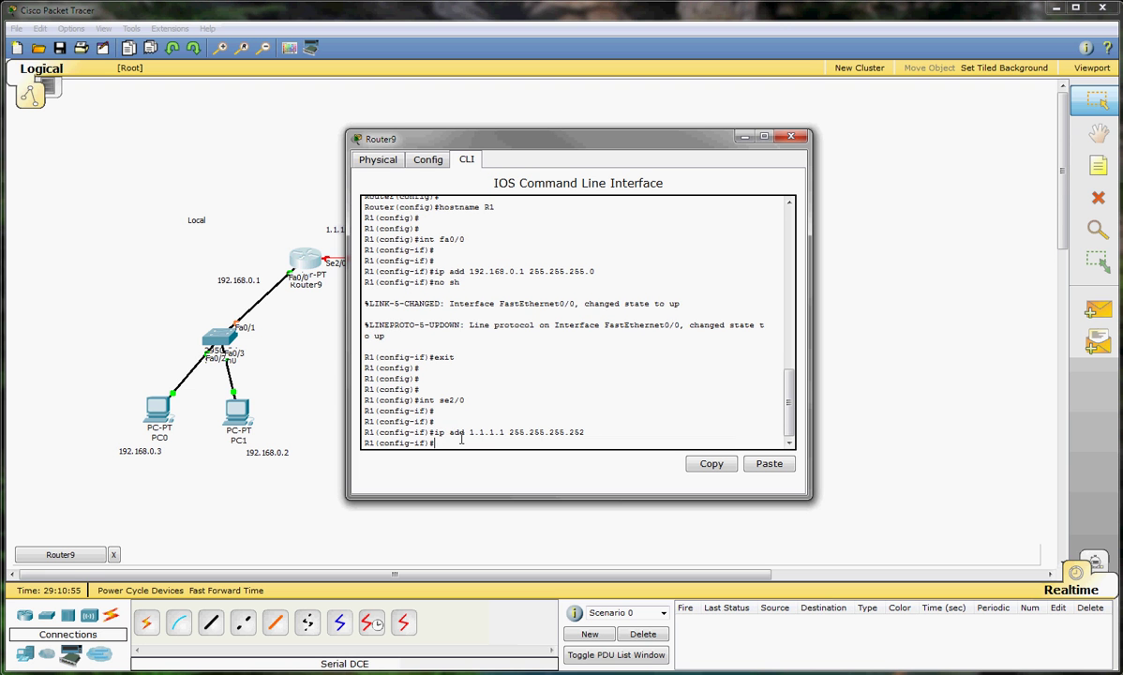
pyautogui.write('no sh')
pyautogui.press('Return')
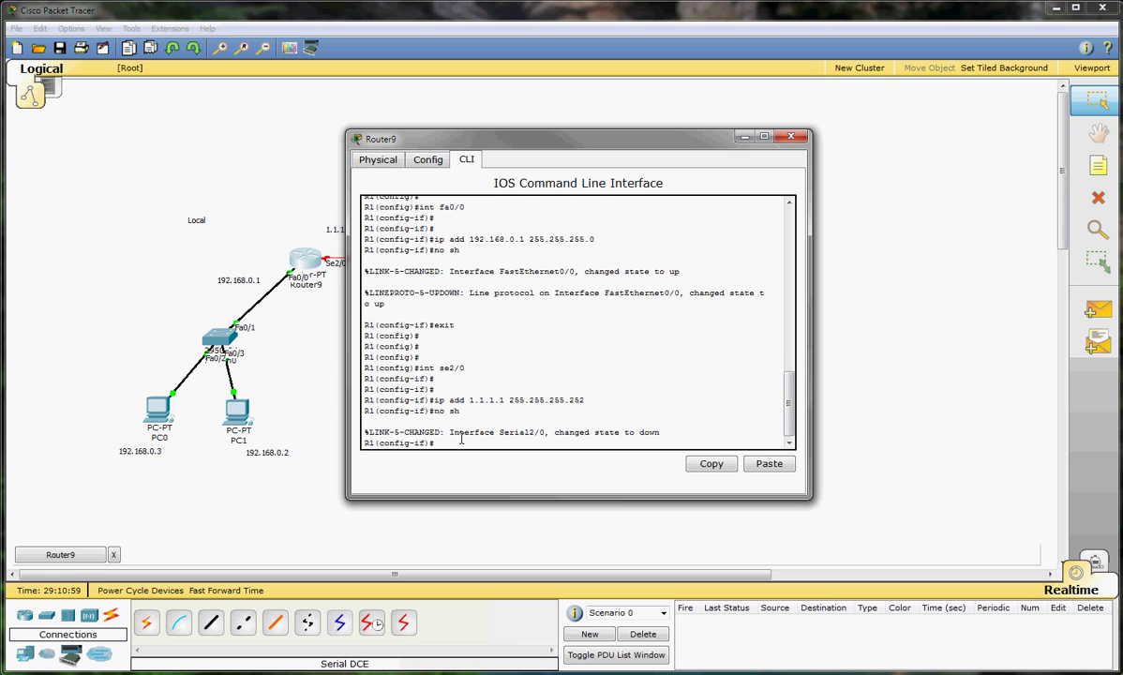
pyautogui.press('Return')
pyautogui.press('Return')
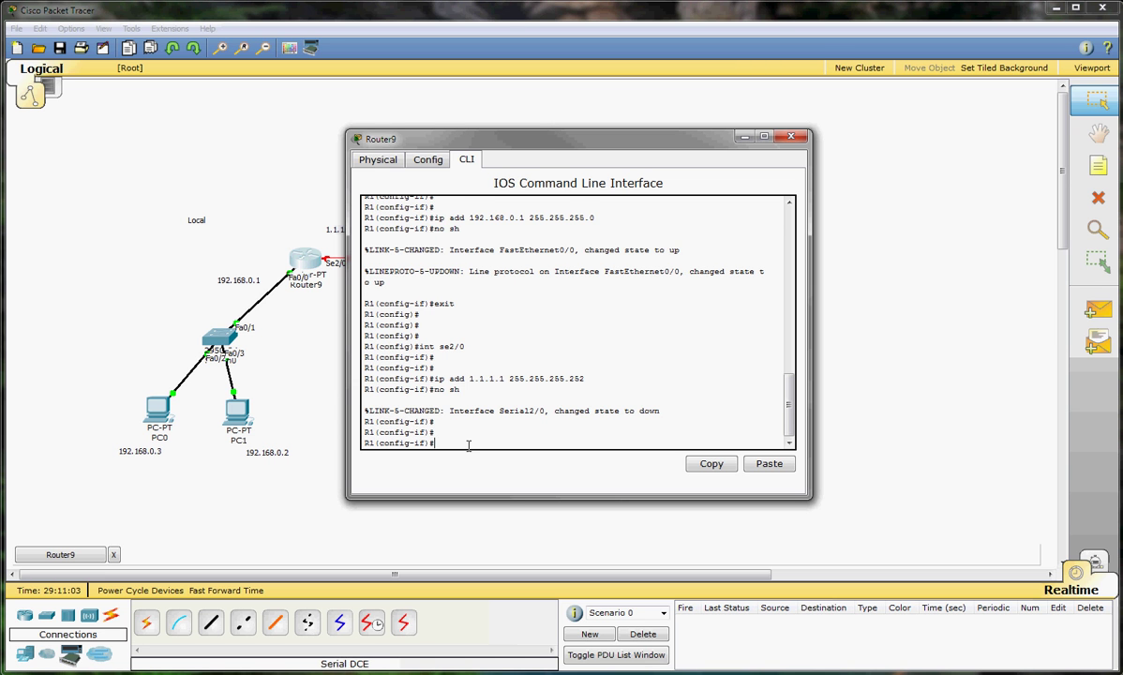
pyautogui.write('exit')
pyautogui.press('Return')
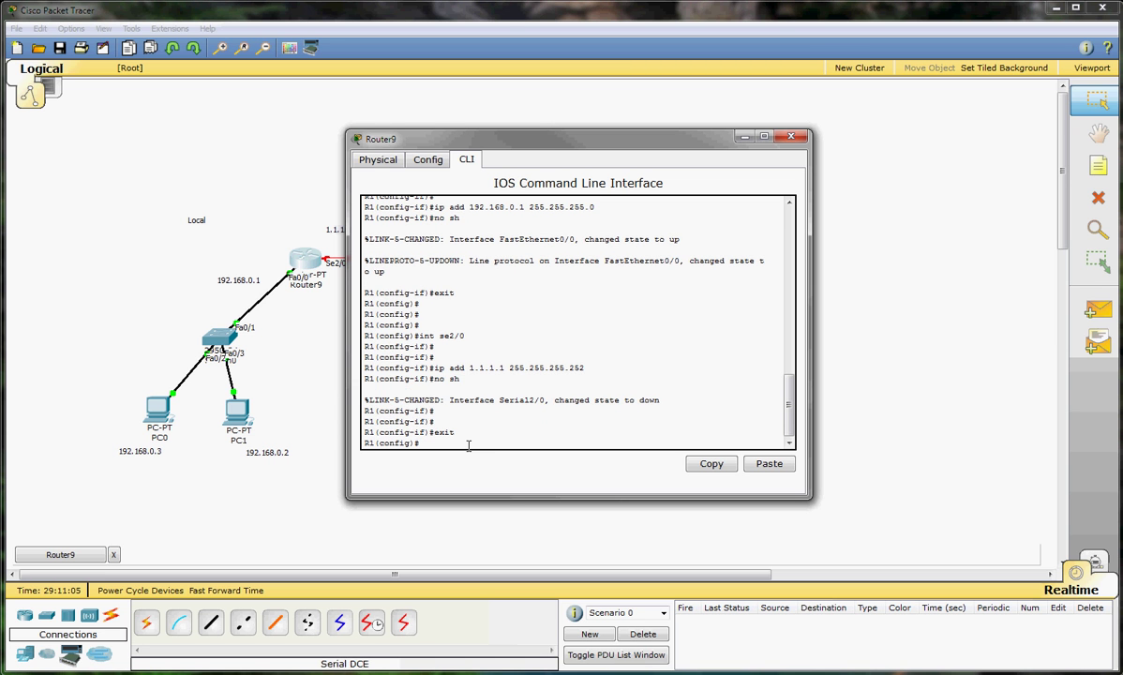
# Step: Switch to Router8's CLI and enter privileged and global configuration mode
pyautogui.click(791, 139)
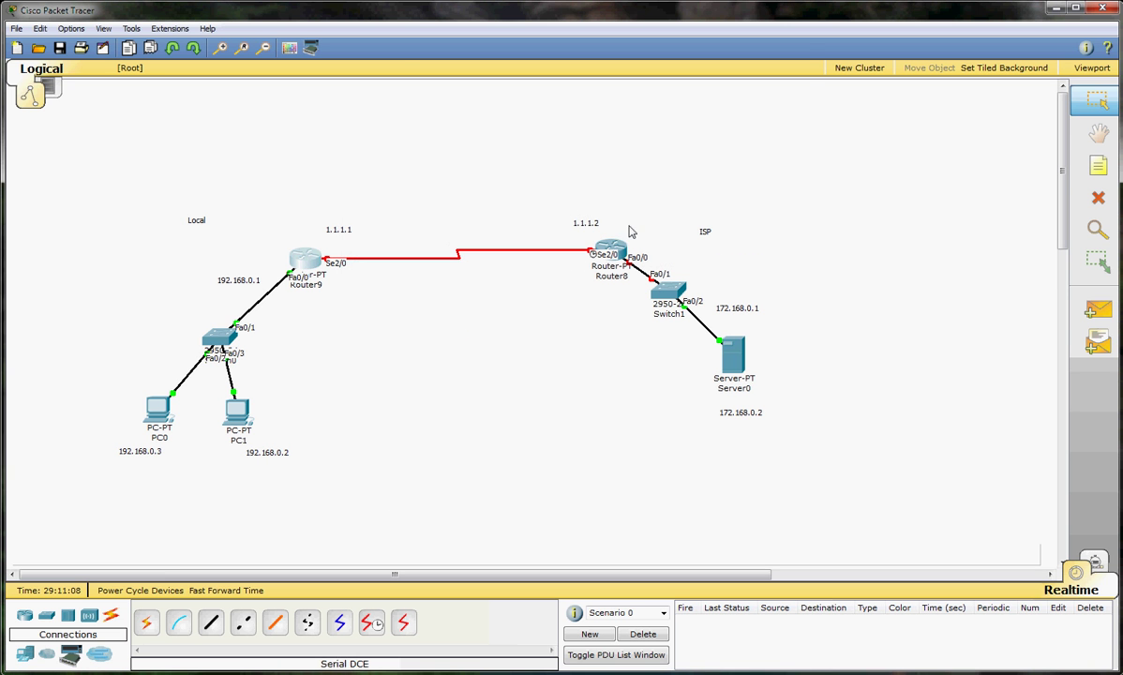
pyautogui.click(614, 251)
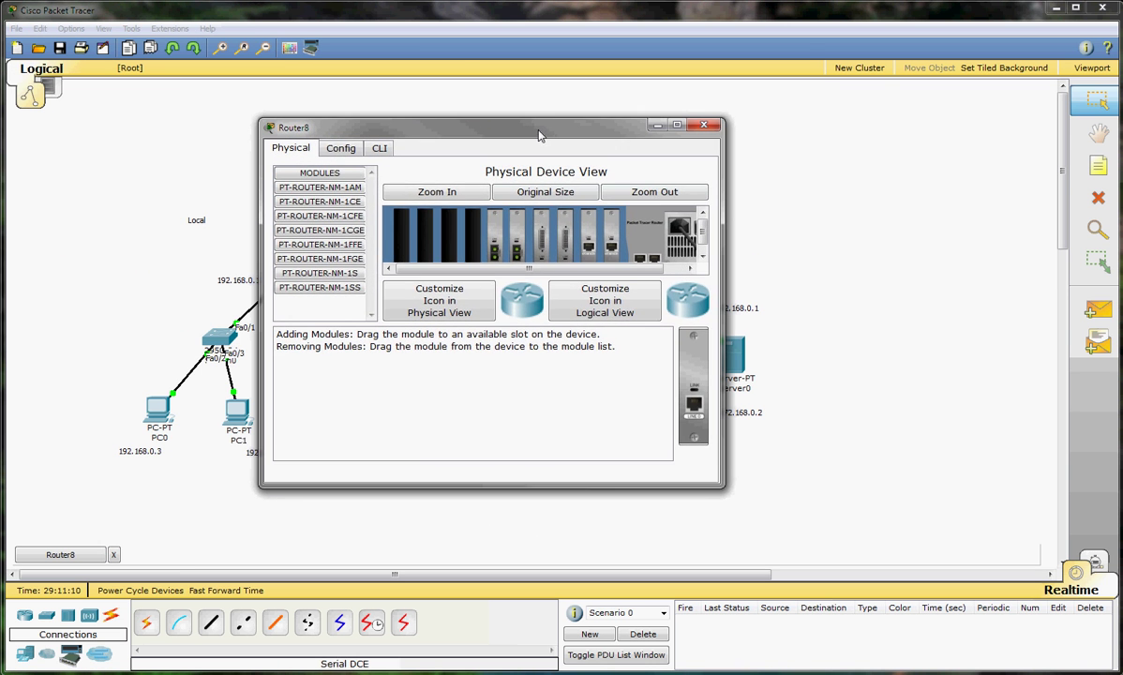
pyautogui.click(341, 150)
pyautogui.click(377, 149)
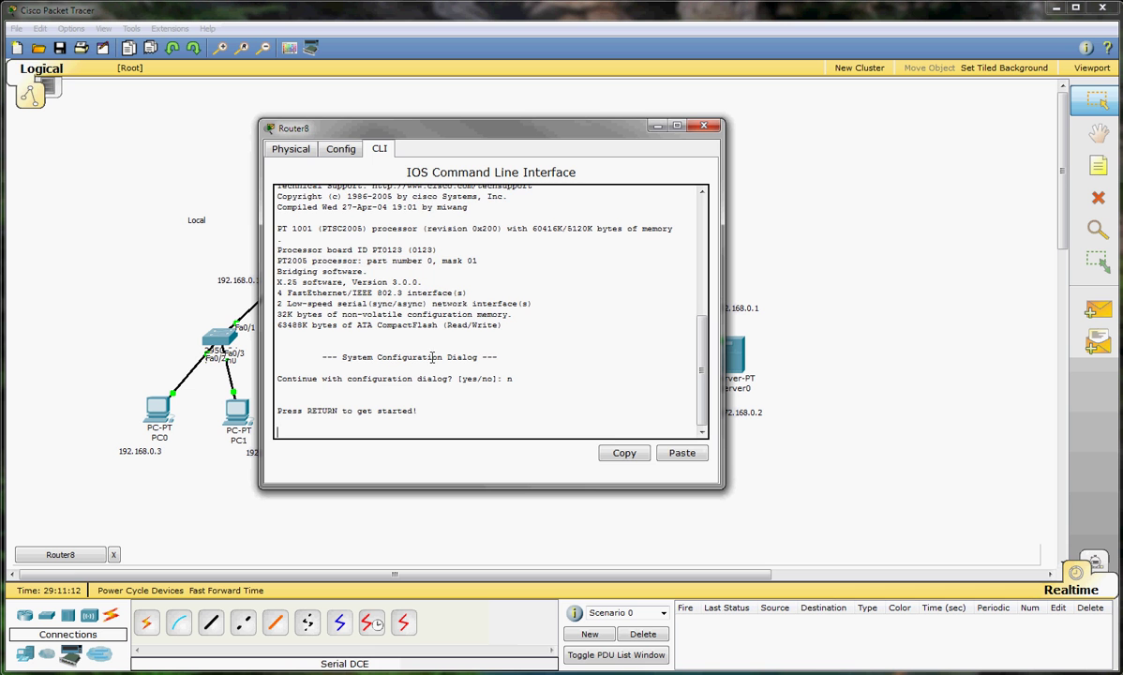
pyautogui.press('Return')
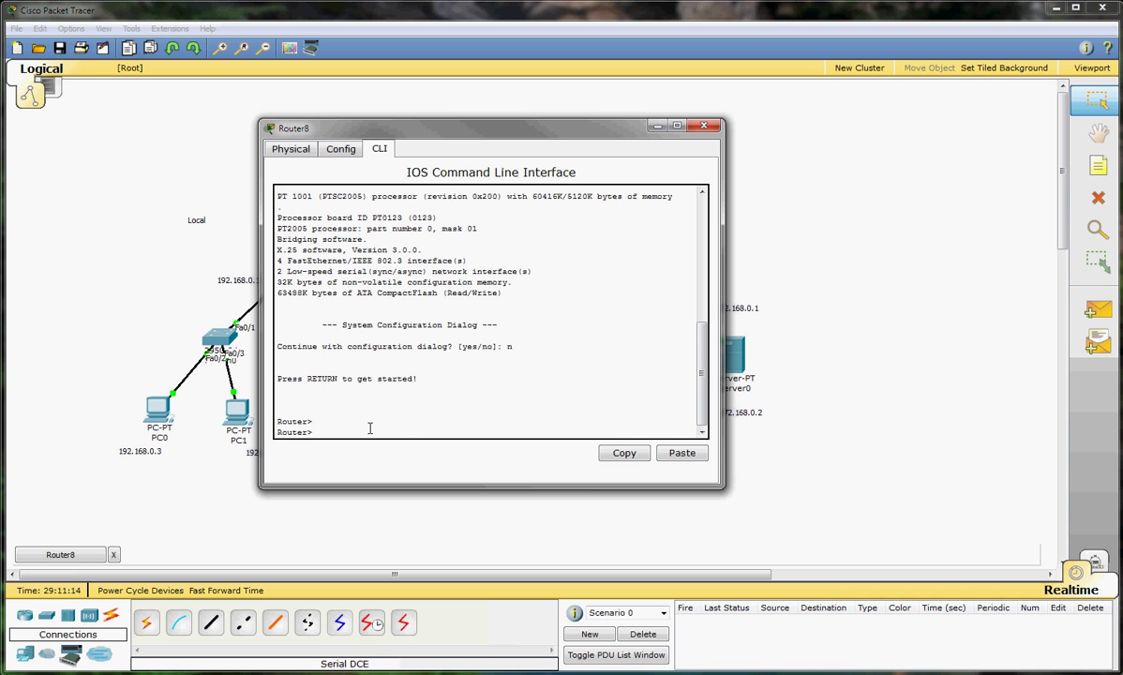
pyautogui.write('enable')
pyautogui.press('Return')
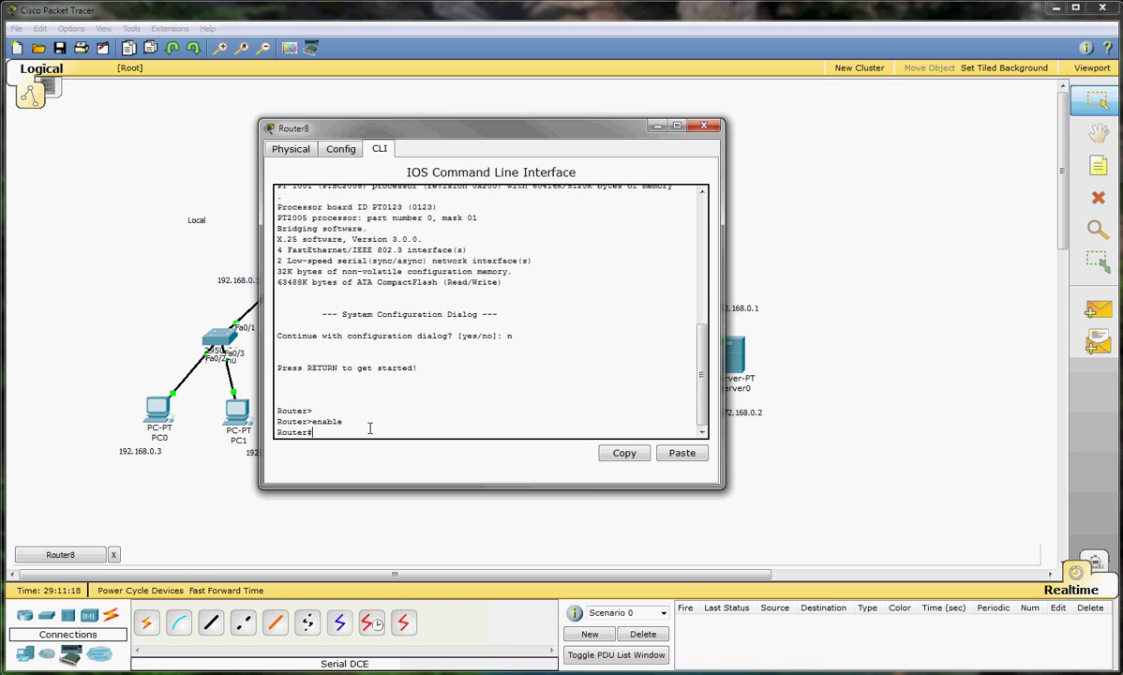
pyautogui.write('conf t')
pyautogui.press('Return')
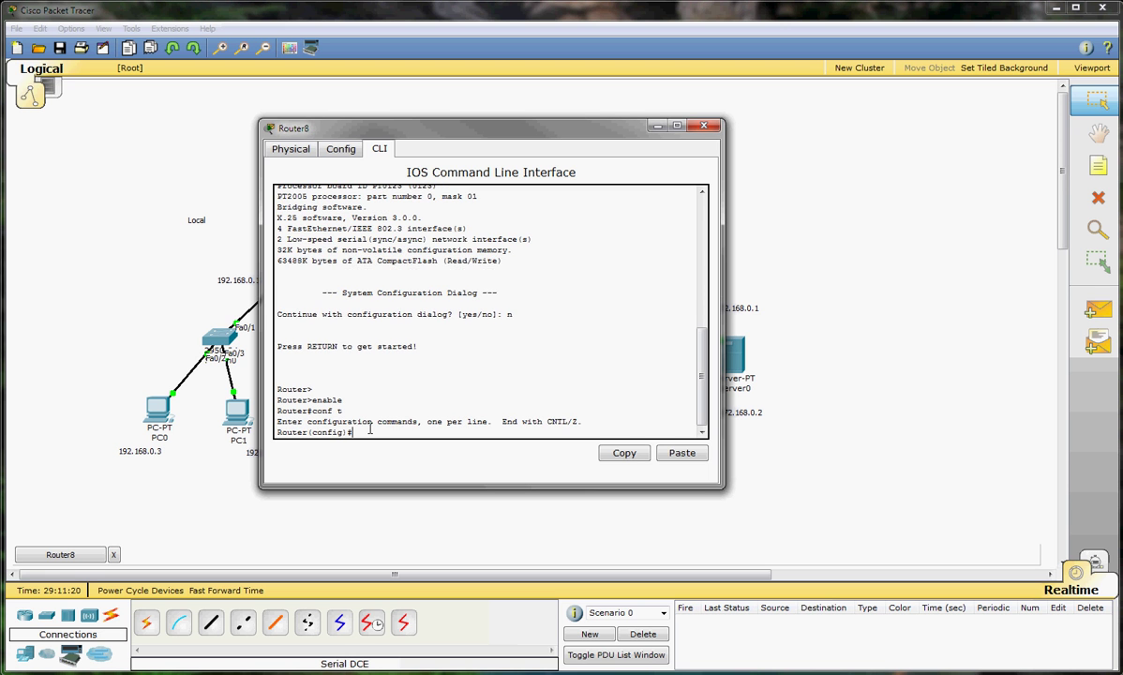
pyautogui.press('Return')
pyautogui.press('Return')
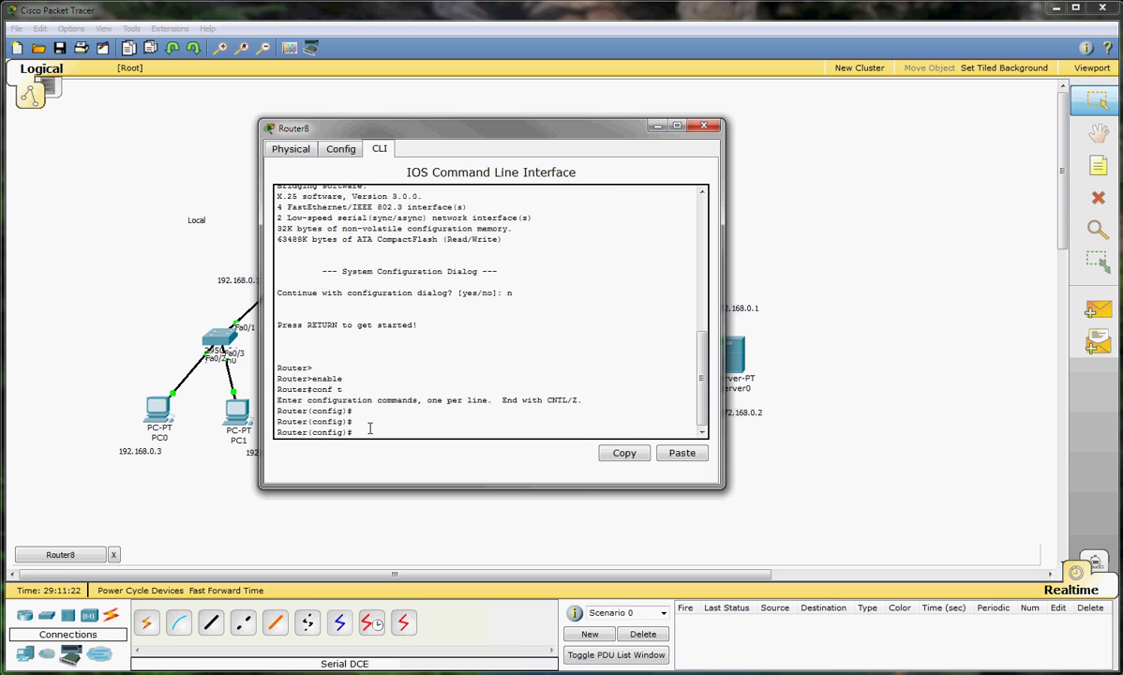
# Step: Set Router8's Fa0/0 to 172.168.0.1 255.255.255.0 with no shutdown, and start int se2/0
pyautogui.write('interface fa0/0')
pyautogui.press('Return')
pyautogui.write('ip ')
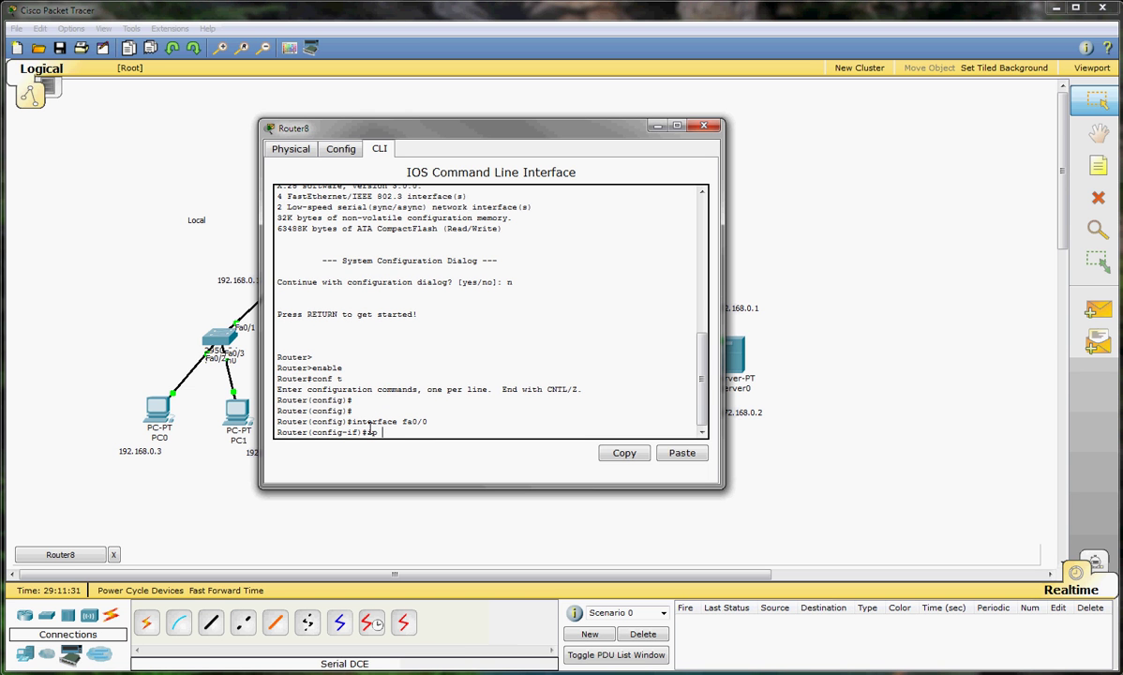
pyautogui.write('add')
pyautogui.moveTo(519, 138); pyautogui.dragTo(421, 135)
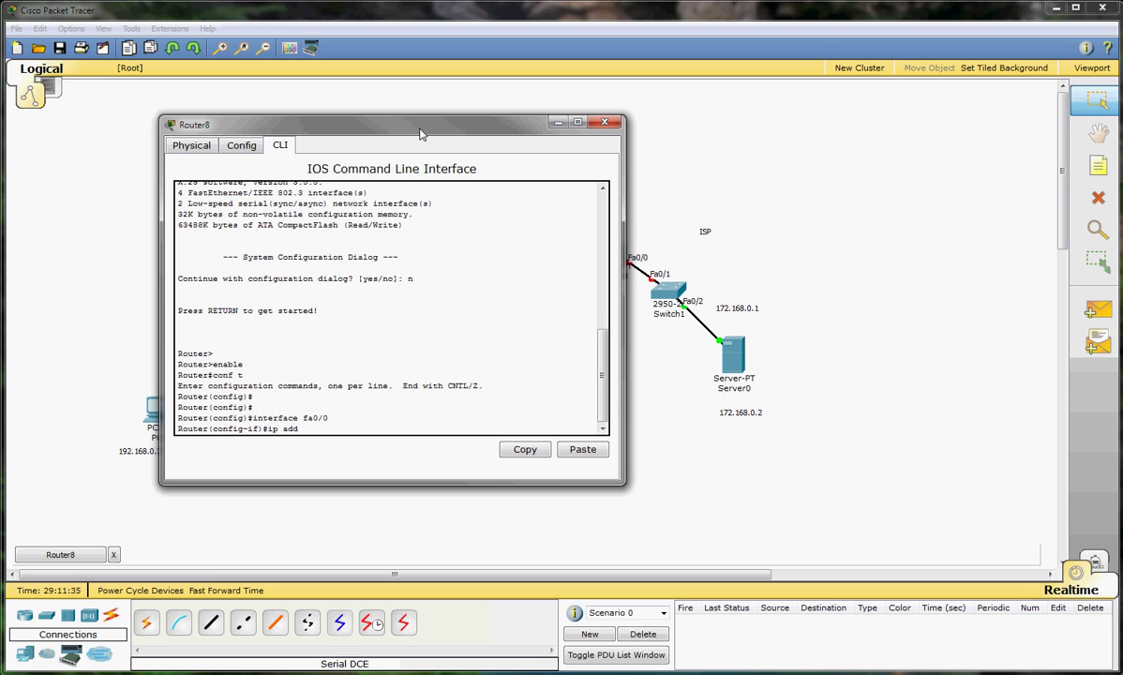
pyautogui.write('172.168.0.1 255.255.255.0')
pyautogui.press('Return')
pyautogui.write('no sh')
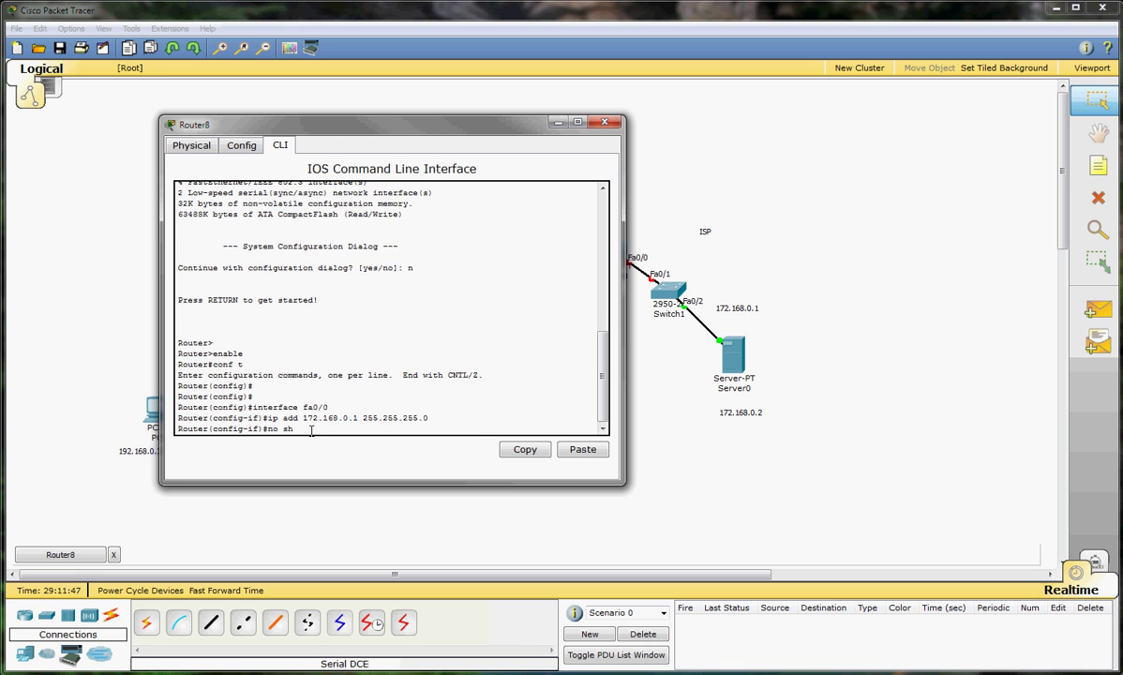
pyautogui.press('Return')
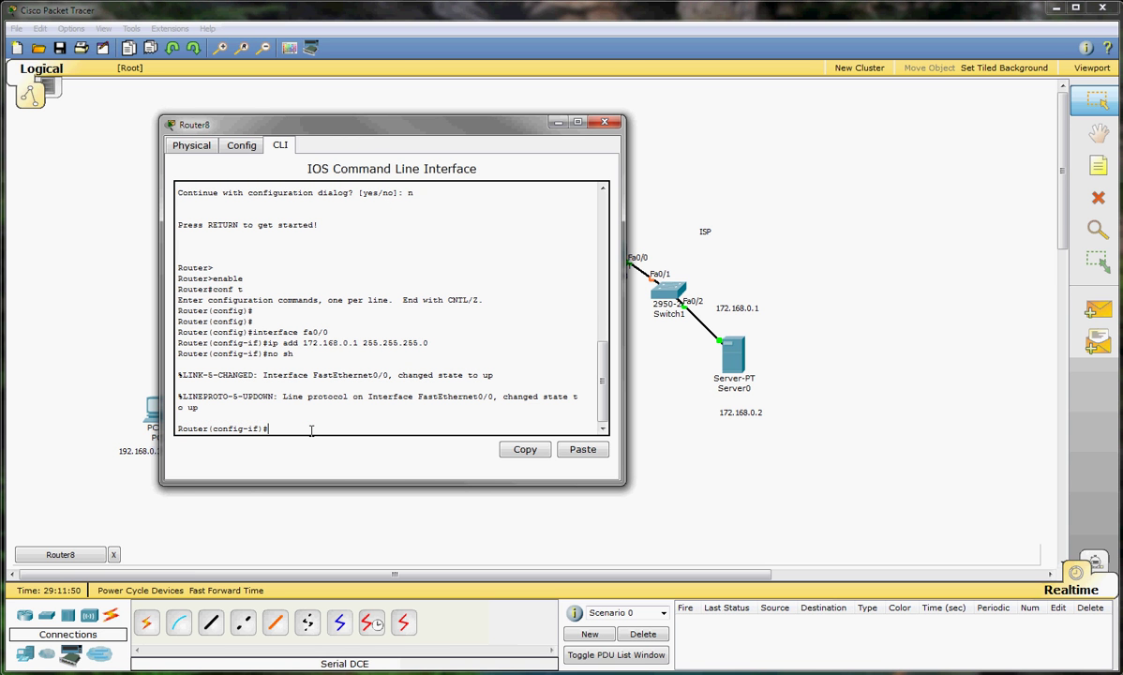
pyautogui.write('exit')
pyautogui.press('Return')
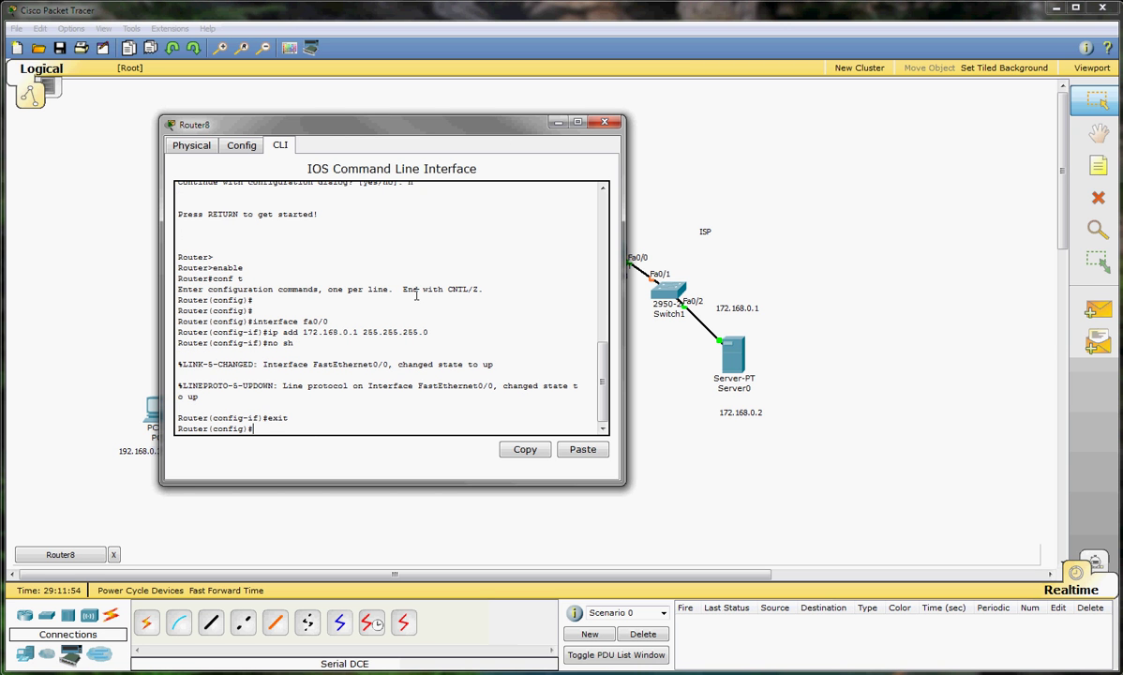
pyautogui.write('int se2/0')
# Step: Give Router8's Serial2/0 1.1.1.2 255.255.255.252, no shutdown, and clock rate 64000
pyautogui.press('Return')
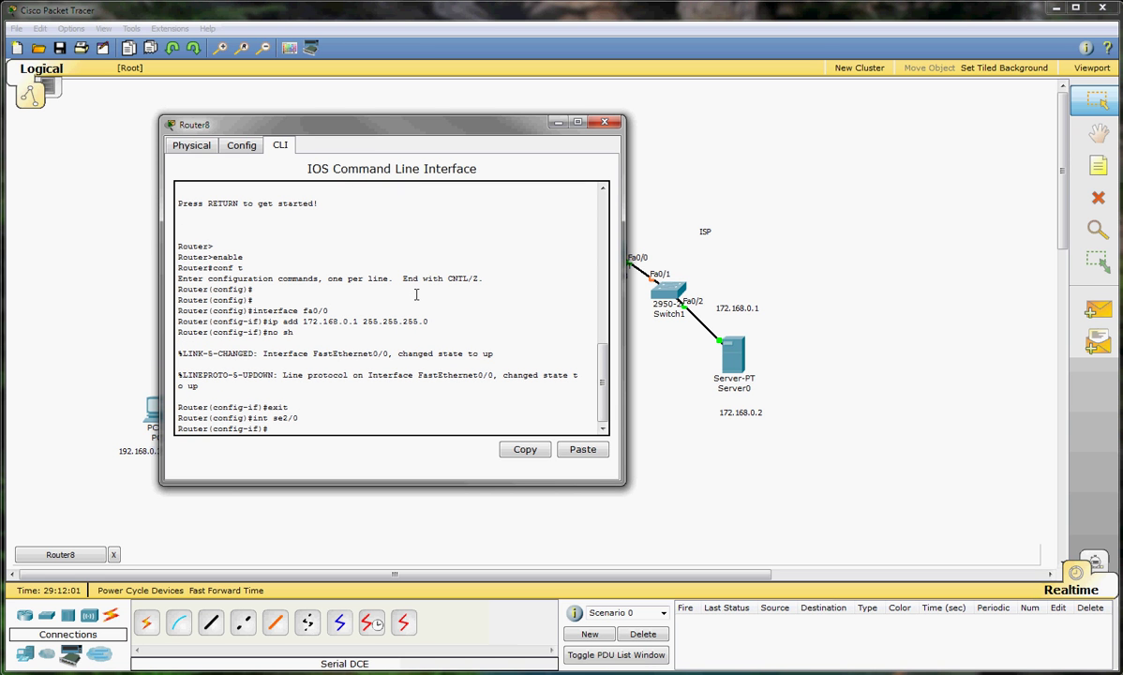
pyautogui.write('ip add 1.1.1.2 255.255.255.252')
pyautogui.press('Return')
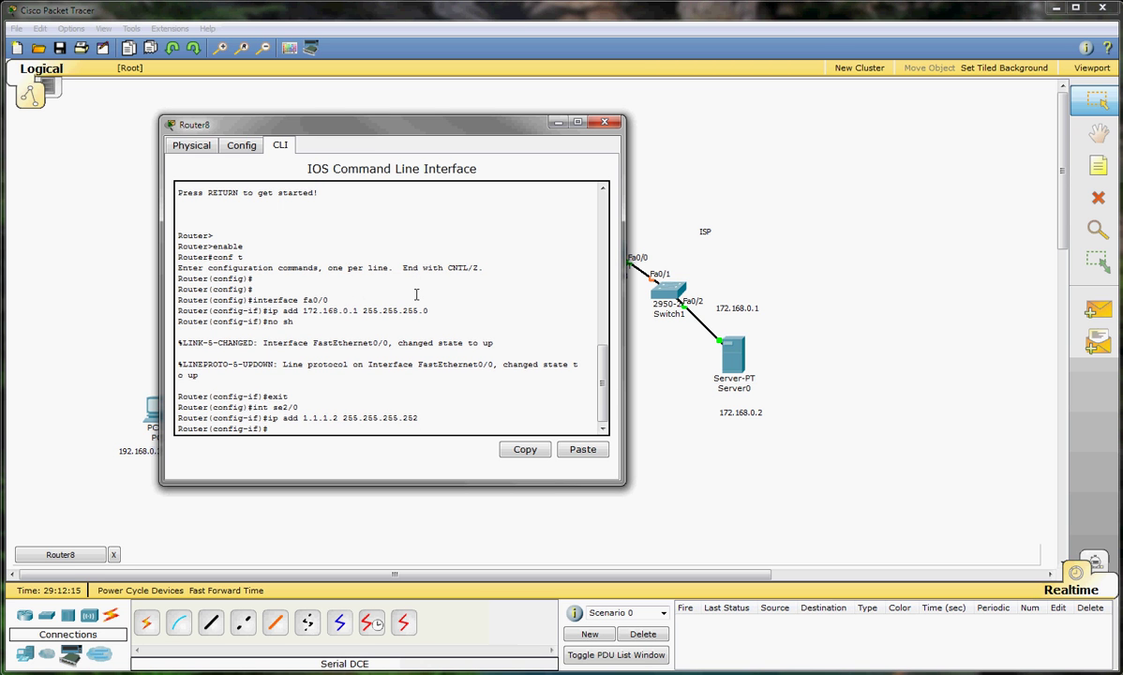
pyautogui.write('no sh')
pyautogui.press('Return')
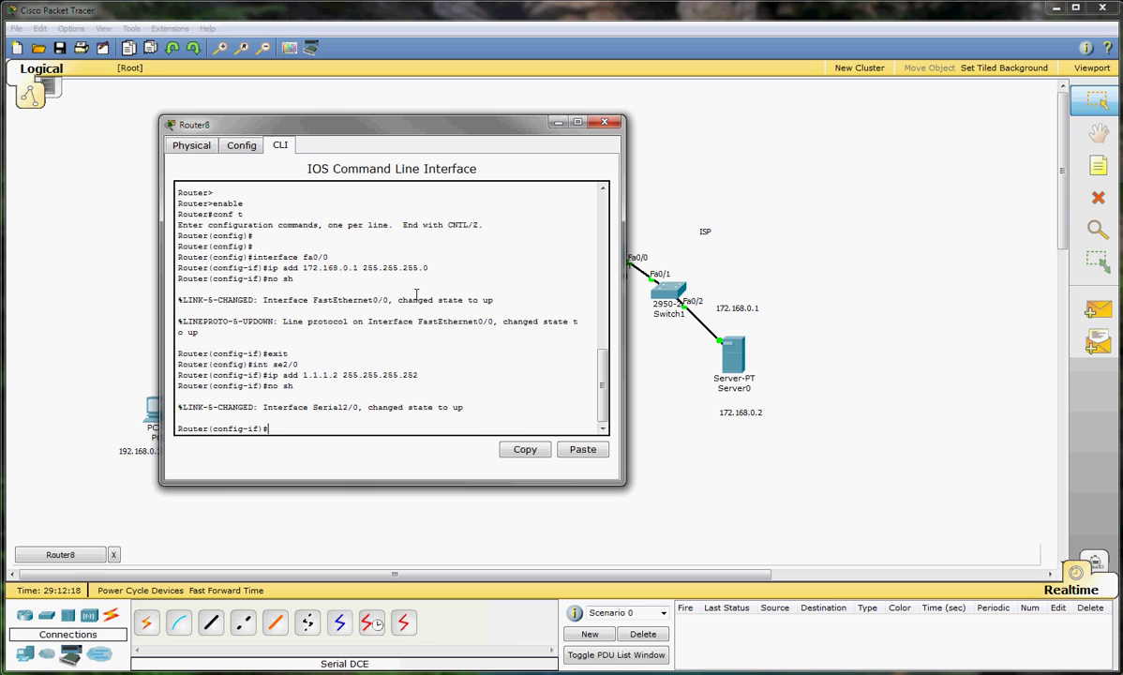
pyautogui.write('clock rate 64000')
pyautogui.press('Return')
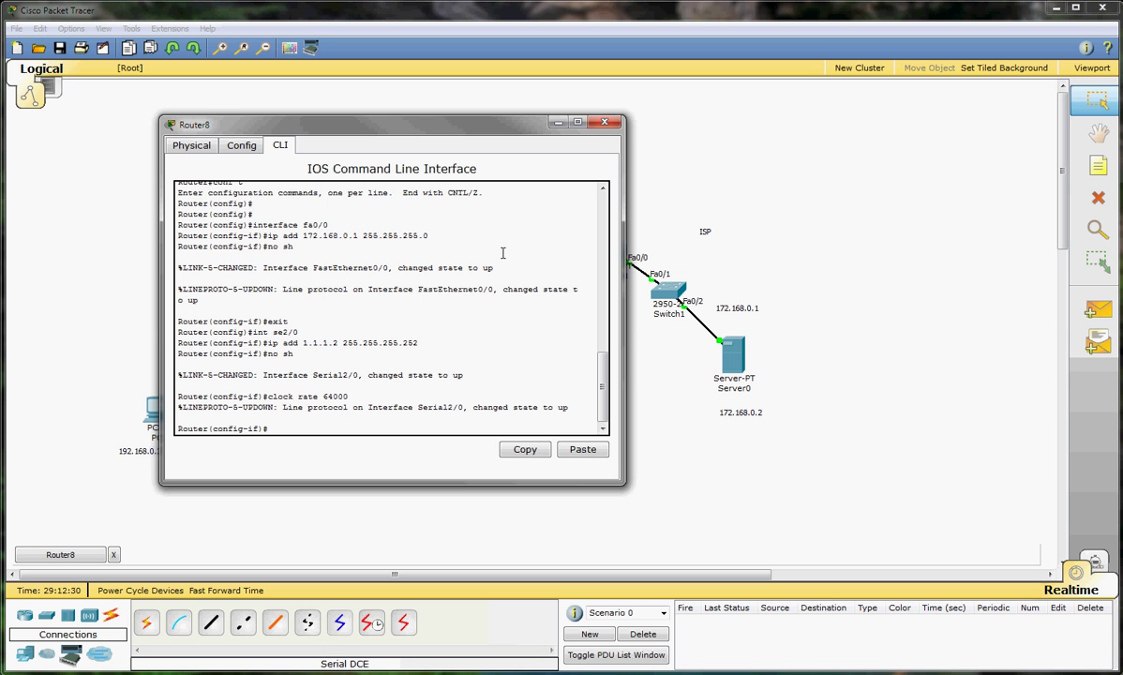
pyautogui.click(603, 124)
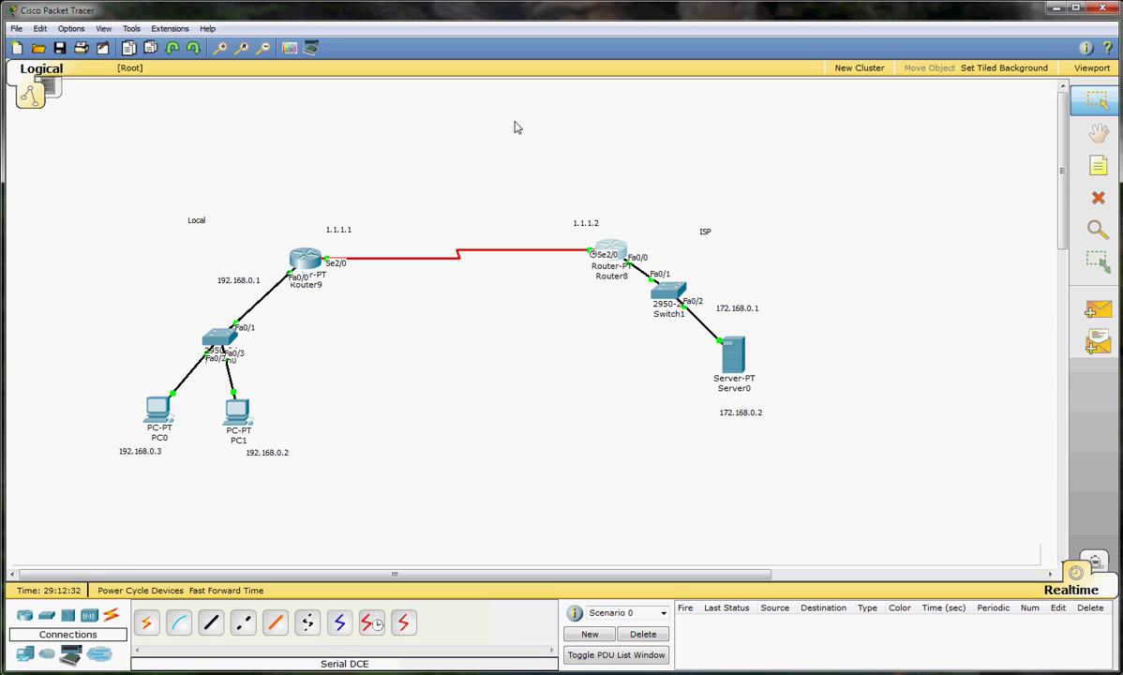
# Step: In Router9's CLI, mark Fa0/0 with ip nat inside and exit the interface
pyautogui.click(305, 259)
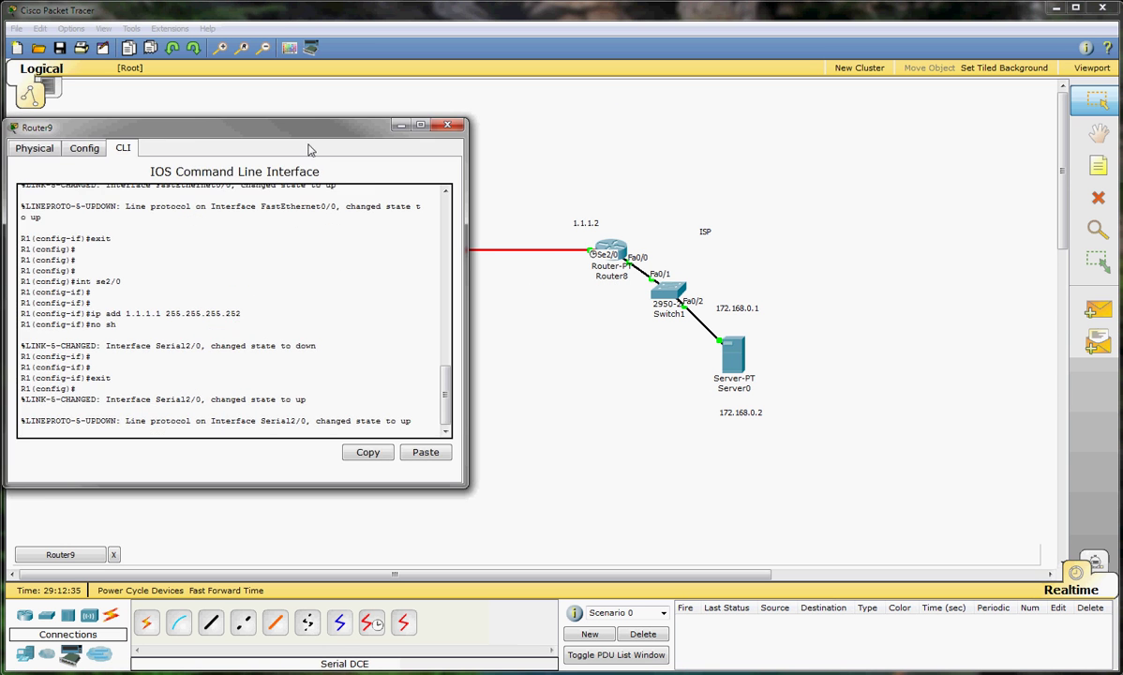
pyautogui.moveTo(296, 129); pyautogui.dragTo(525, 163)
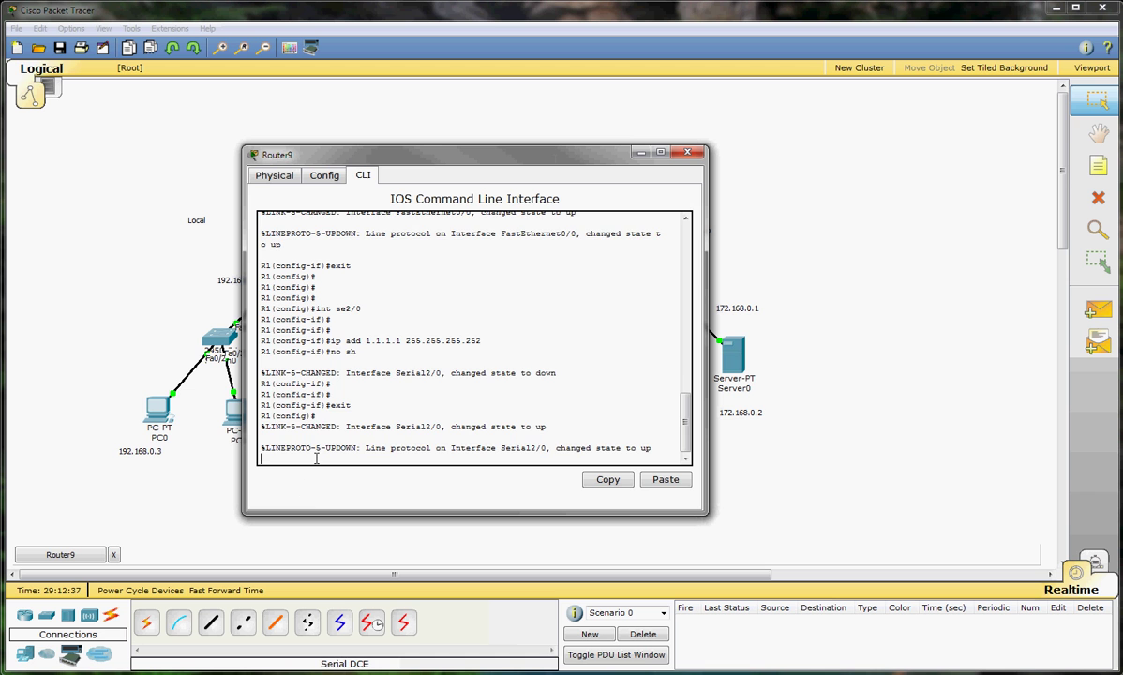
pyautogui.press('Return')
pyautogui.press('Return')
pyautogui.press('Return')
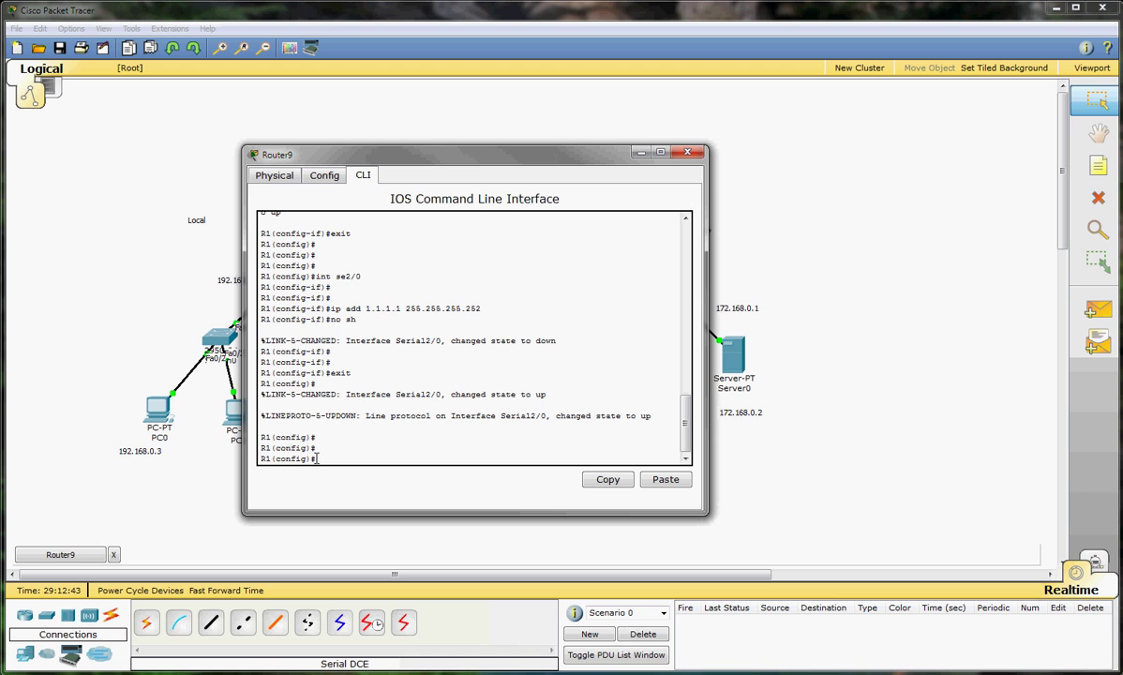
pyautogui.write('int fa 0/0')
pyautogui.press('Return')
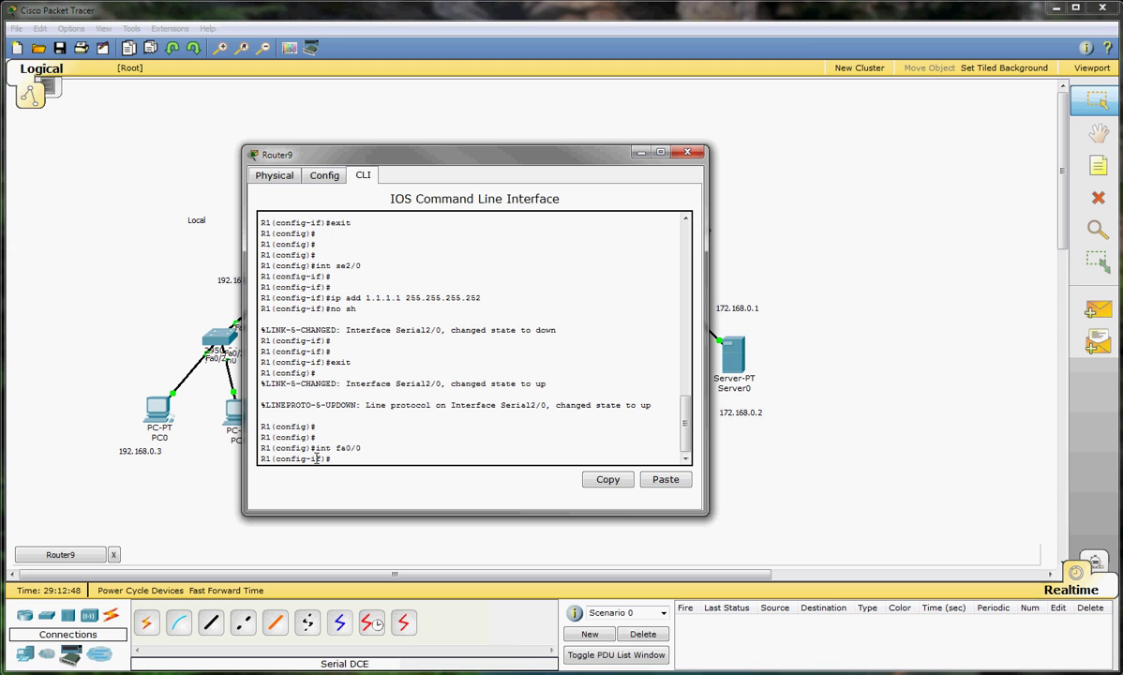
pyautogui.write('ip ad')
pyautogui.press('BackSpace')
pyautogui.press('BackSpace')
pyautogui.press('BackSpace')
pyautogui.write('nat inside')
pyautogui.press('Return')
pyautogui.write('exit')
pyautogui.press('Return')
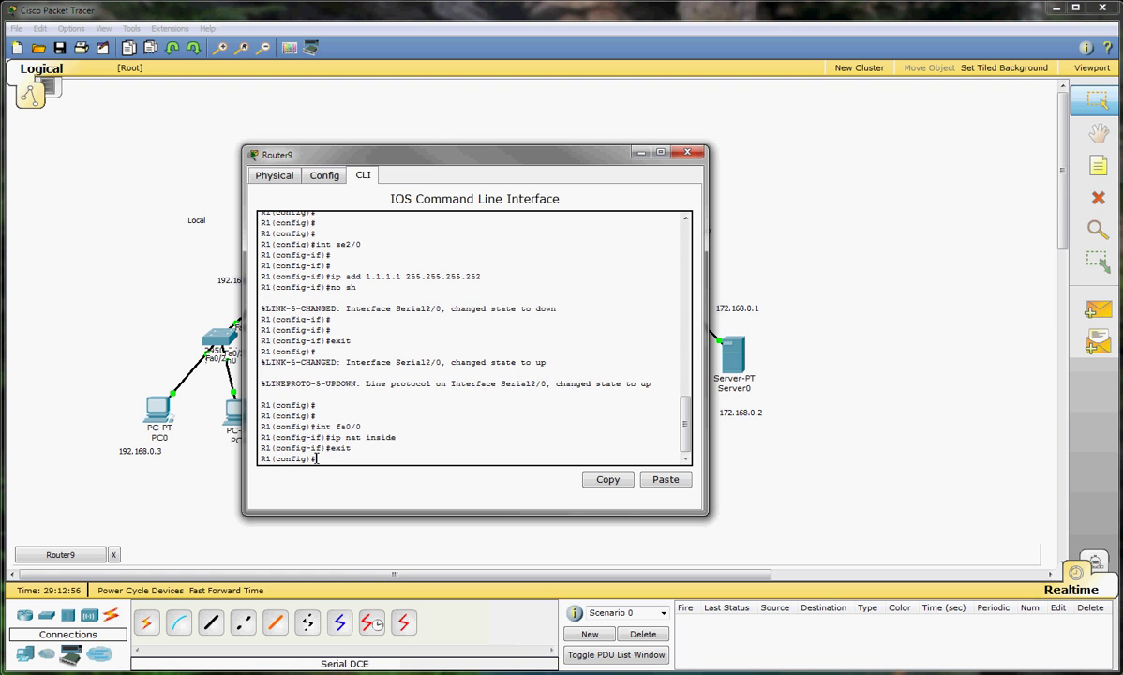
pyautogui.press('Return')
pyautogui.press('Return')
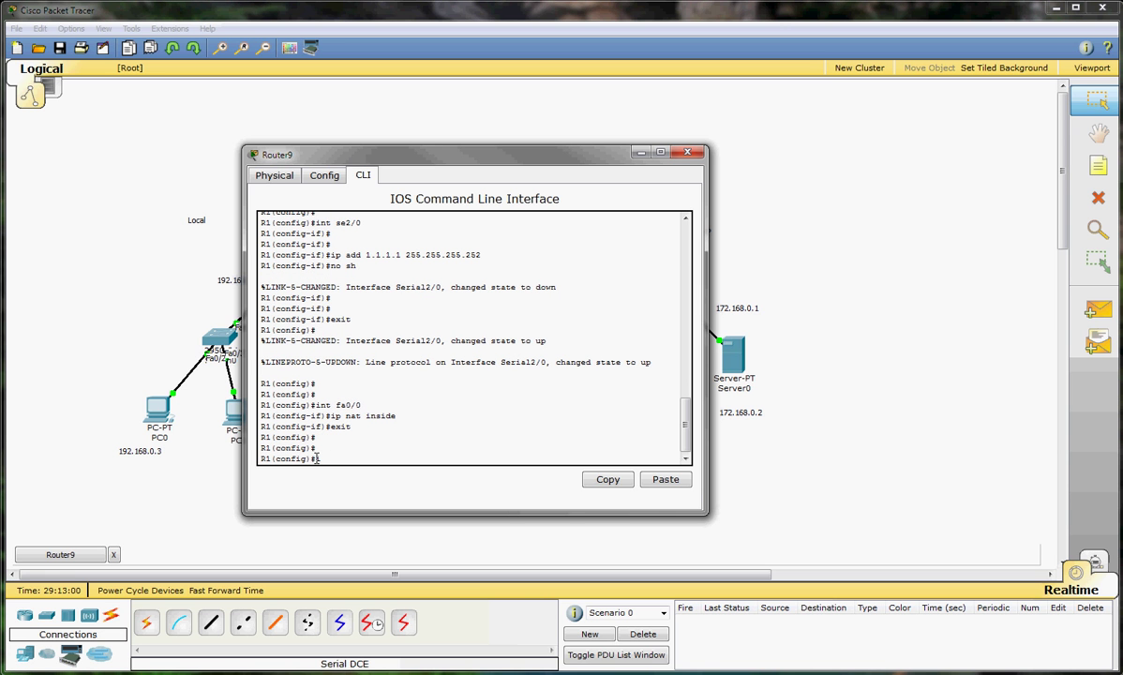
# Step: Mark Serial2/0 with ip nat outside and exit
pyautogui.write('int se2/0')
pyautogui.press('Return')
pyautogui.press('Return')
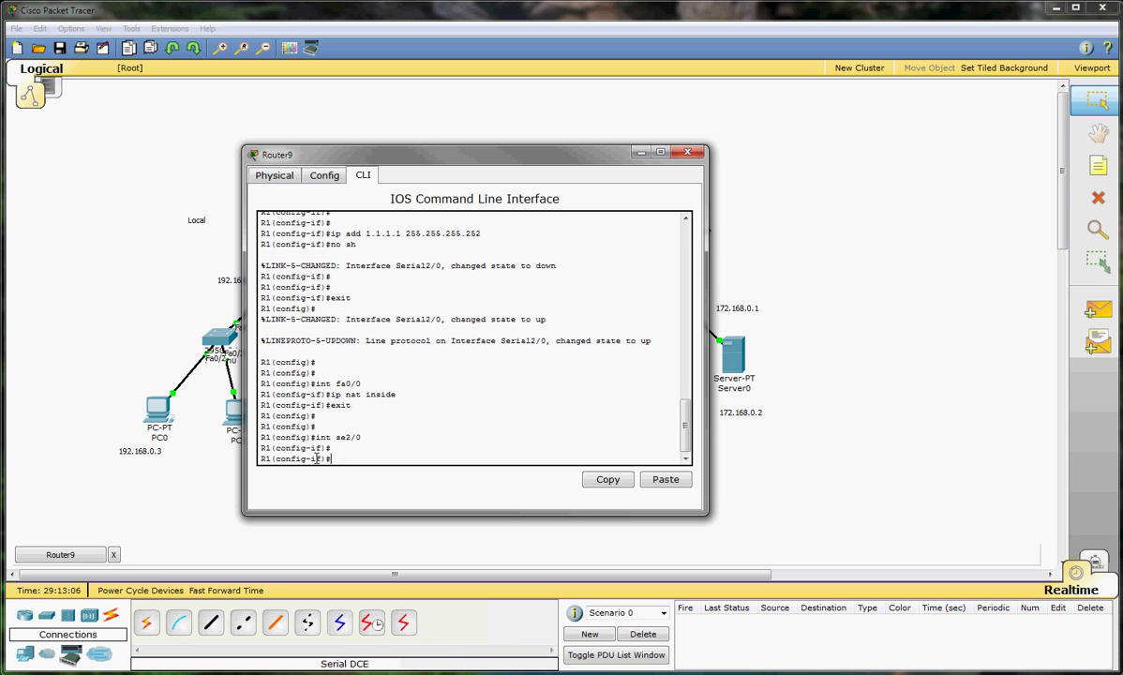
pyautogui.write('ip nat outside')
pyautogui.press('Return')
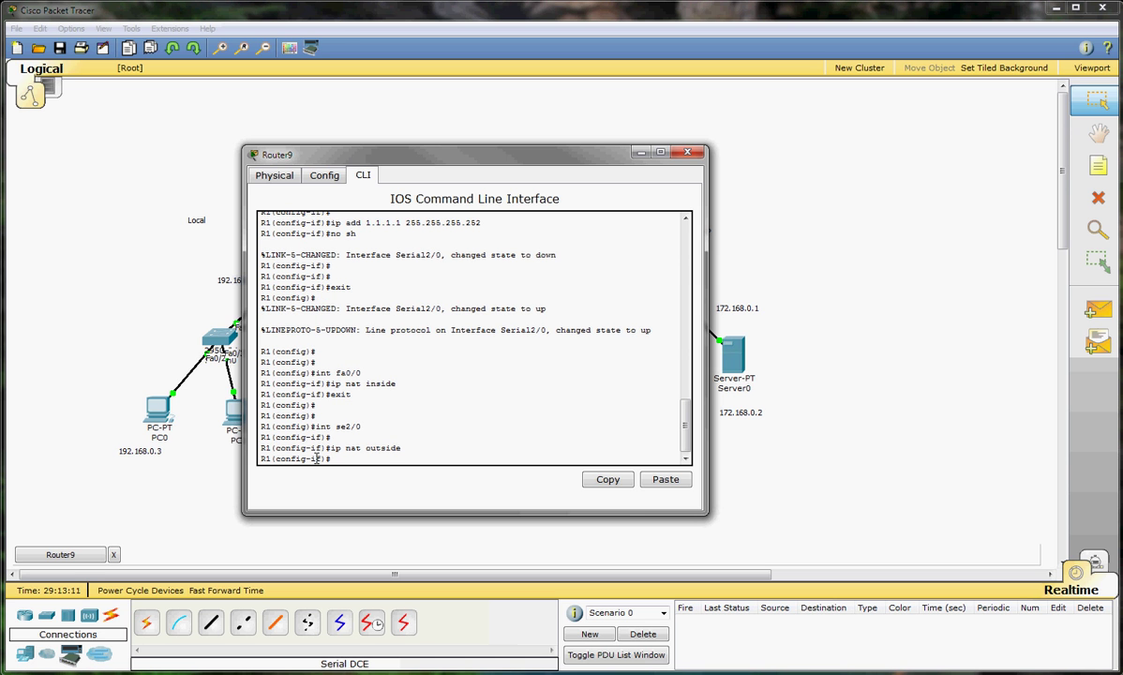
pyautogui.write('exit')
pyautogui.press('Return')
pyautogui.press('Return')
pyautogui.press('Return')
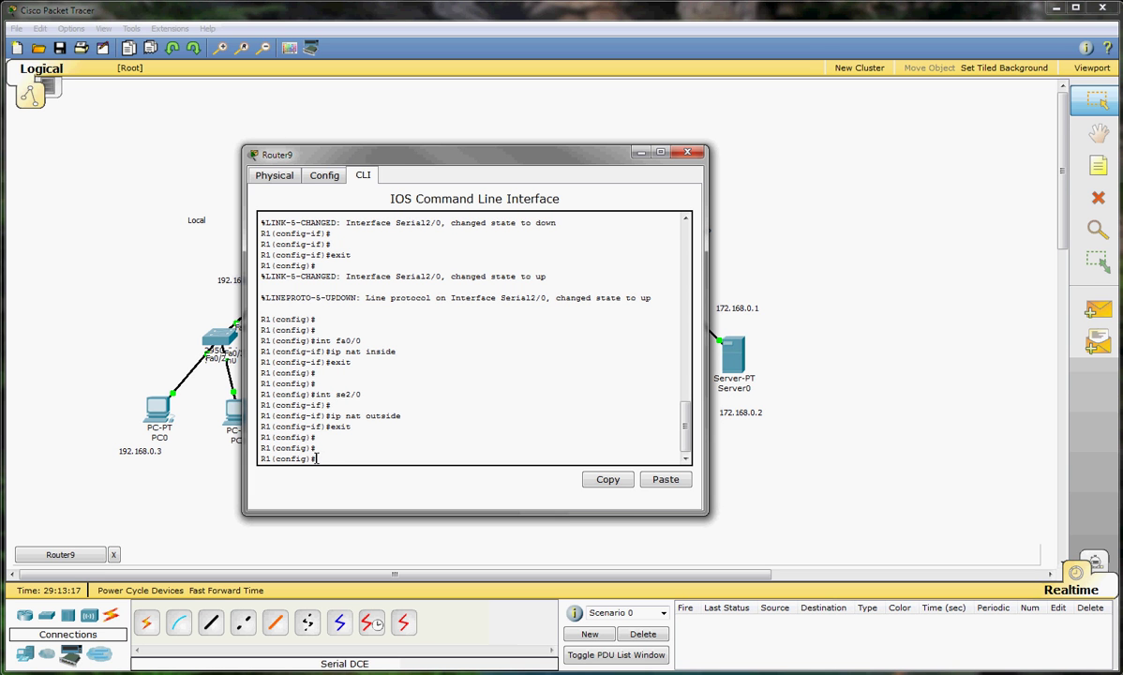
# Step: On R1, map 192.168.0.3 statically to 1.1.1.1 and add ip route 0.0.0.0 0.0.0.0 1.1.1.2
pyautogui.write('ip nat inside source static 192.168')
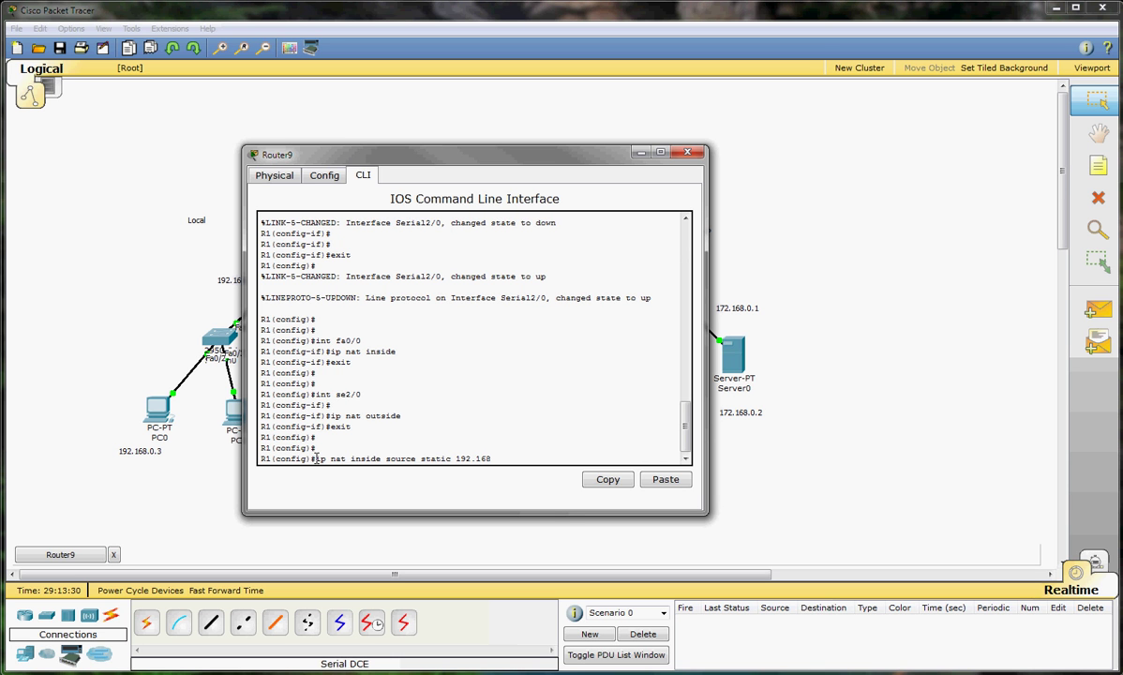
pyautogui.write('.0.3 1.1.1.1')
pyautogui.press('Return')
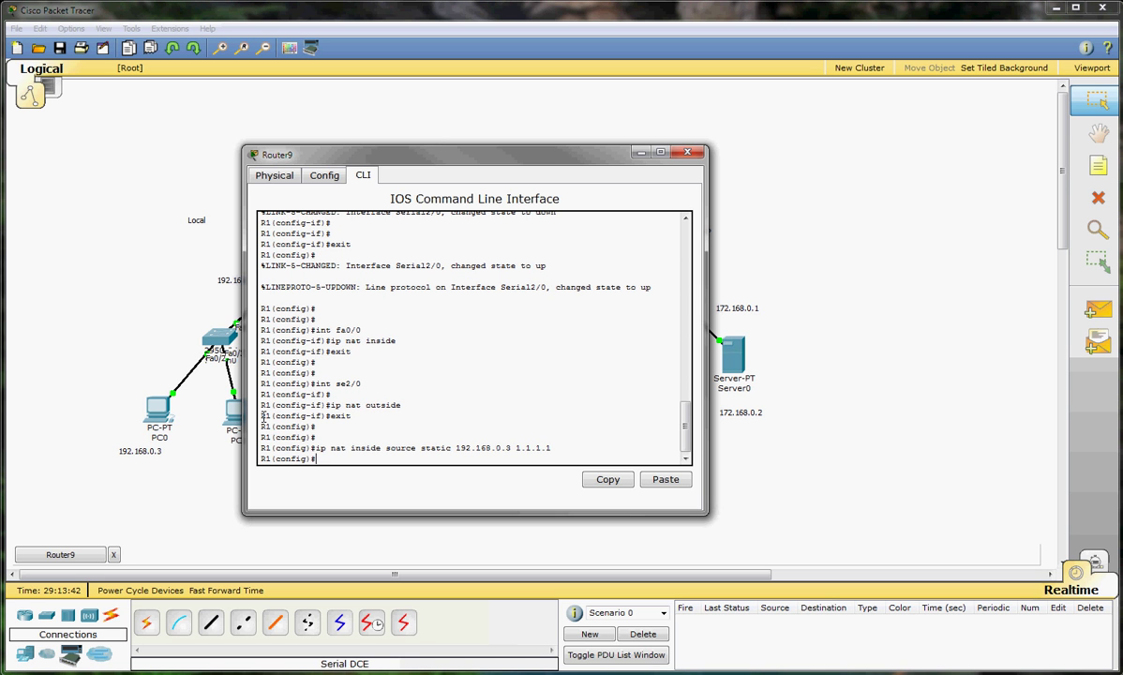
pyautogui.press('Return')
pyautogui.press('Return')
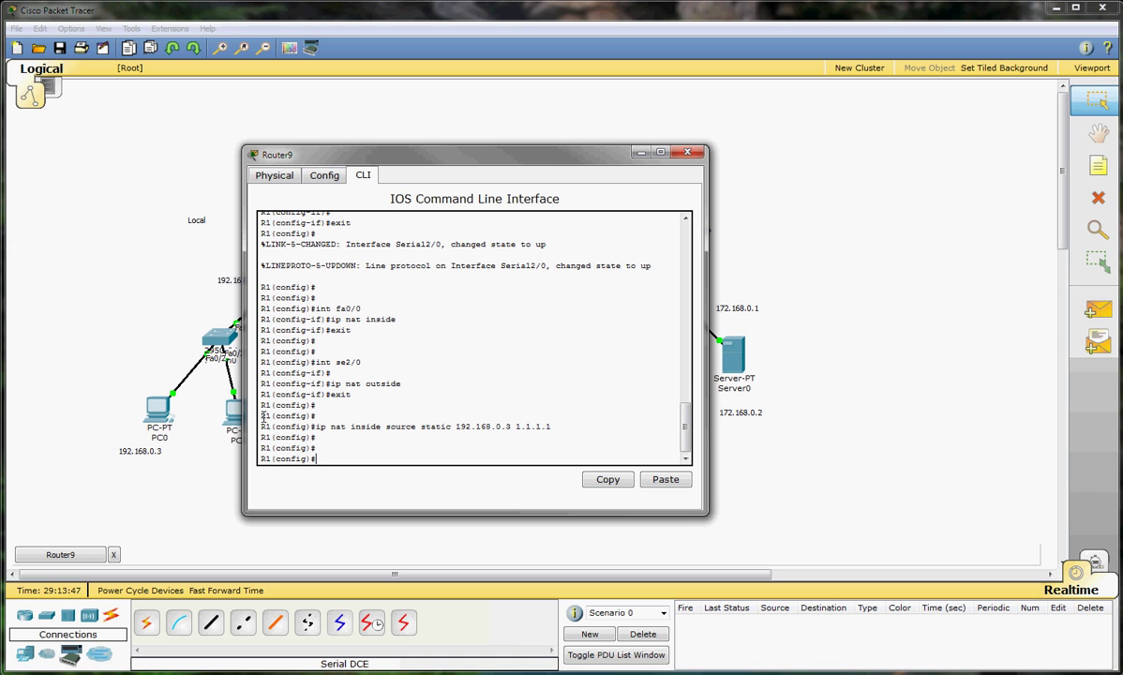
pyautogui.write('ip route 0.0.0.0 0.0.0.0 1.1.1.2')
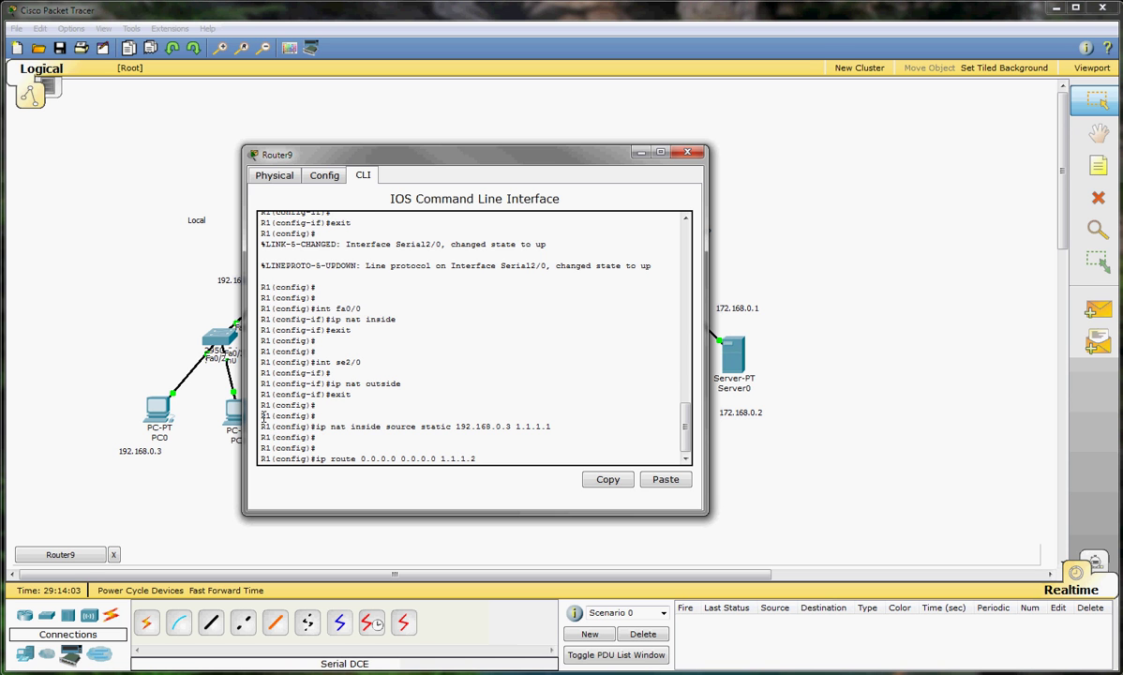
pyautogui.press('Return')
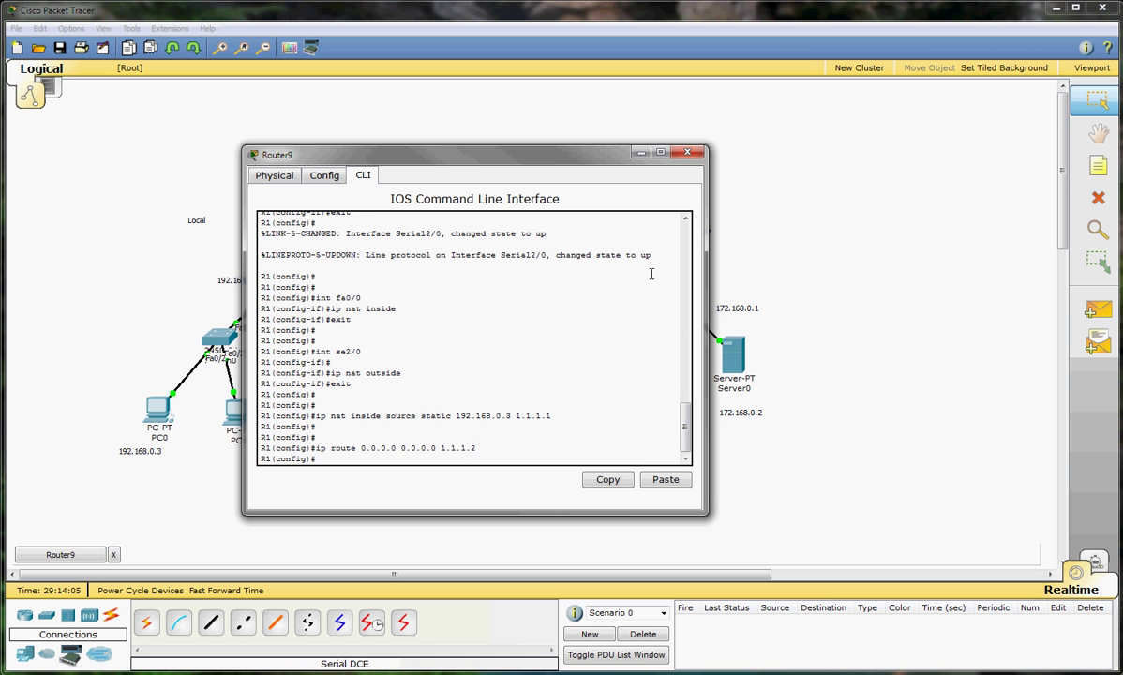
pyautogui.moveTo(601, 158); pyautogui.dragTo(608, 138)
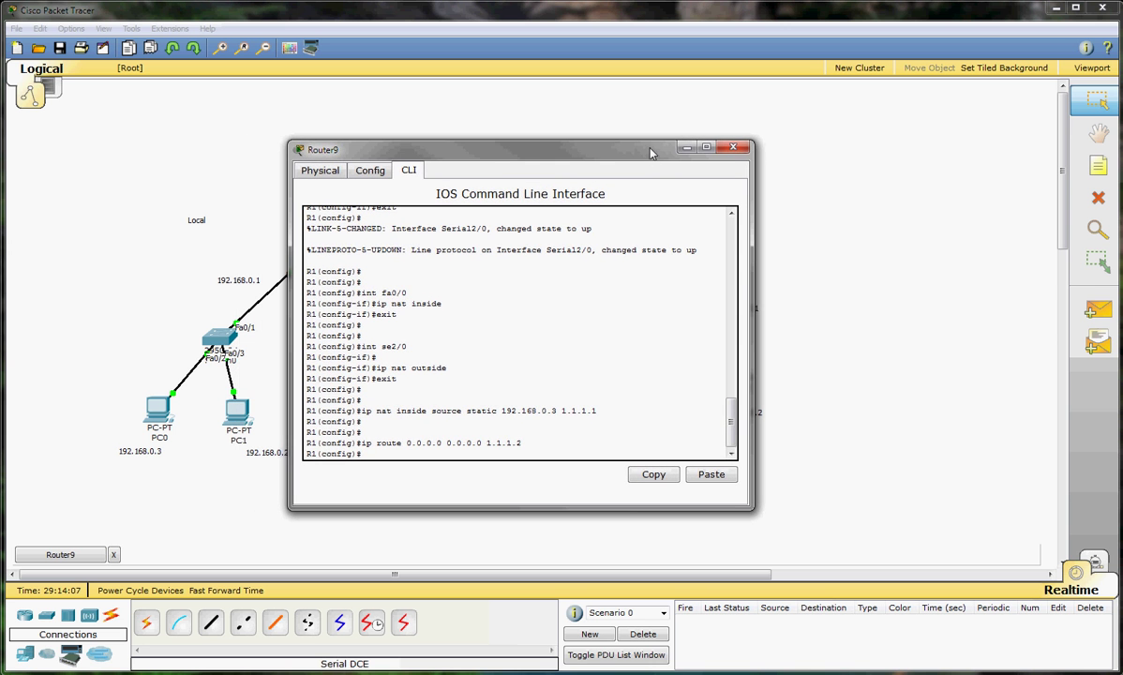
# Step: From PC0's Command Prompt, ping 172.168.0.2 twice and get replies
pyautogui.click(694, 134)
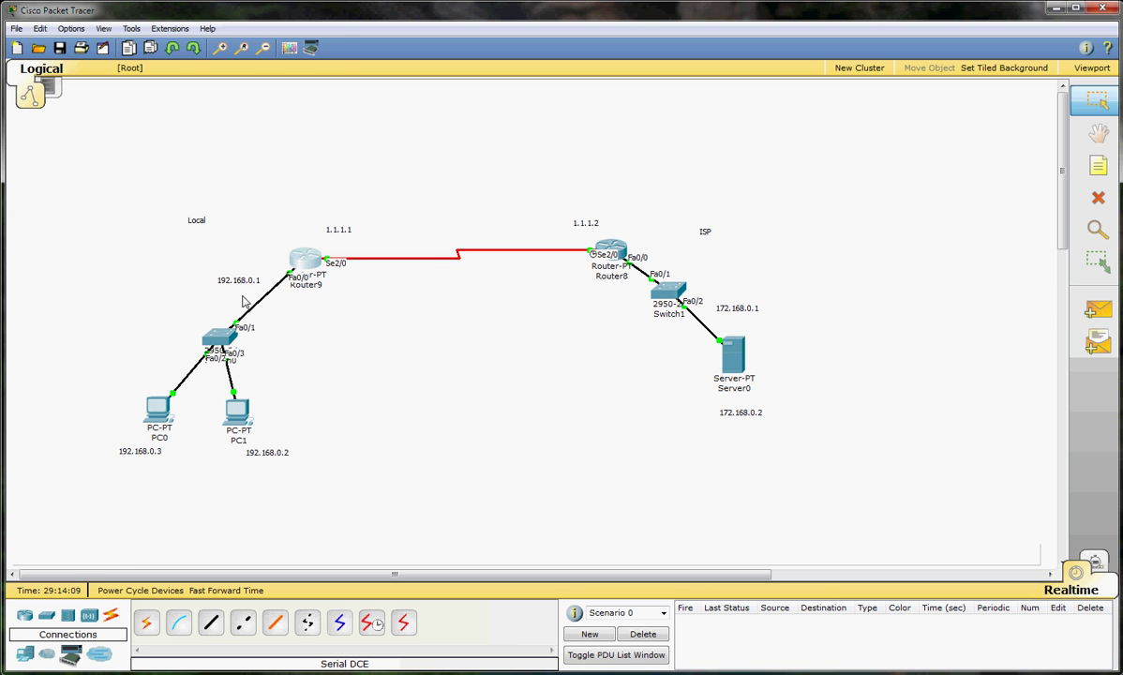
pyautogui.click(152, 401)
pyautogui.moveTo(202, 10); pyautogui.dragTo(509, 152)
pyautogui.click(496, 226)
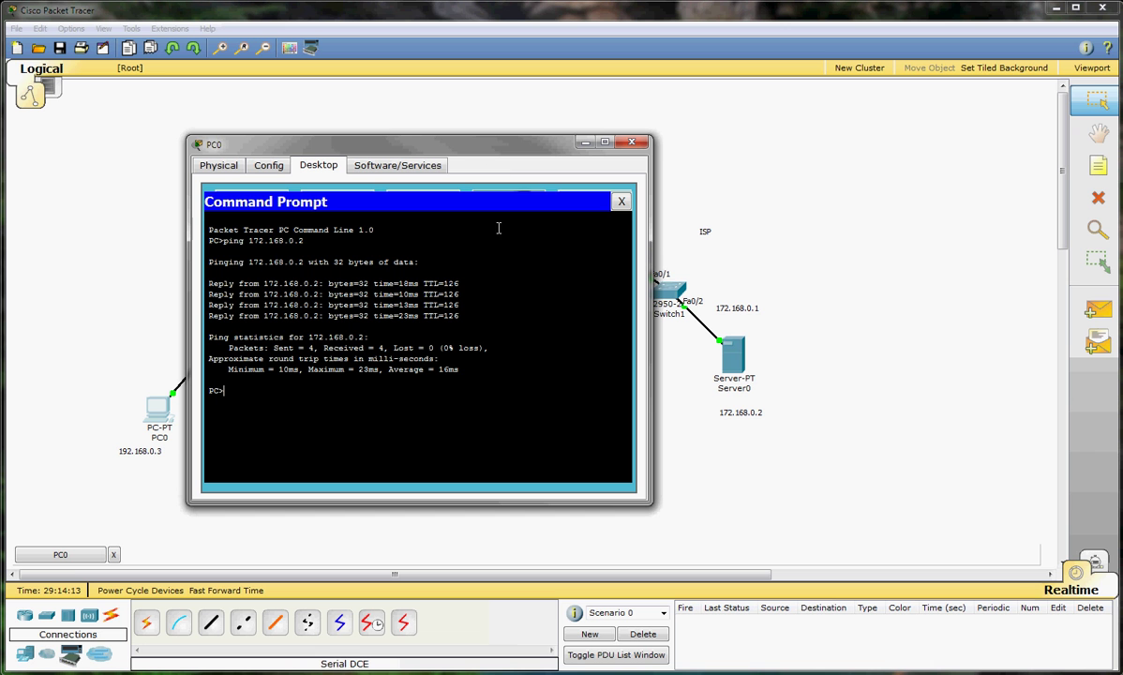
pyautogui.write('ping 172.168.0.2')
pyautogui.press('Return')
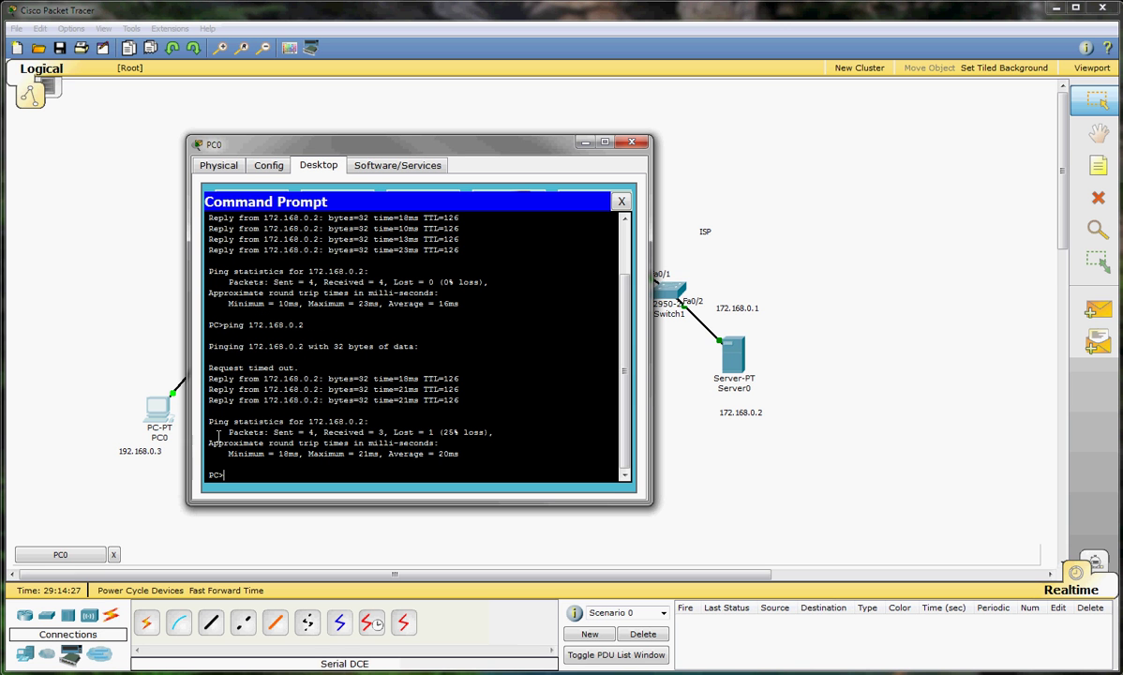
pyautogui.press('Up')
pyautogui.press('Return')
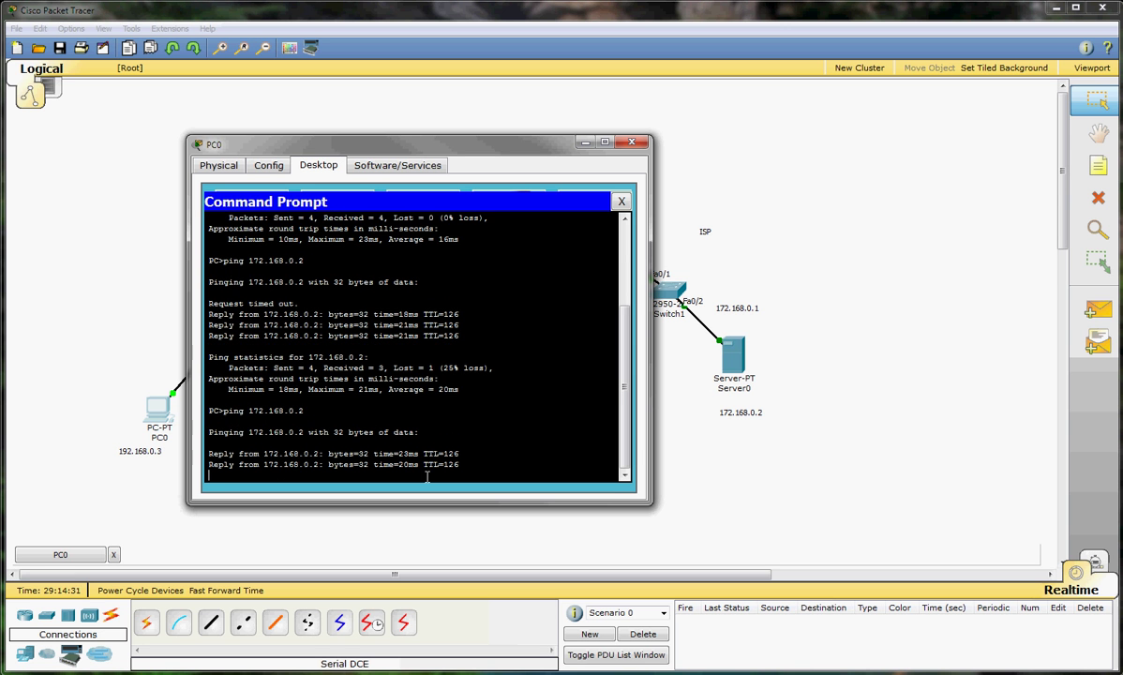
pyautogui.click(621, 201)
# Step: From PC1's Command Prompt, ping 172.168.0.2 and see it time out with 100% loss
pyautogui.click(631, 142)
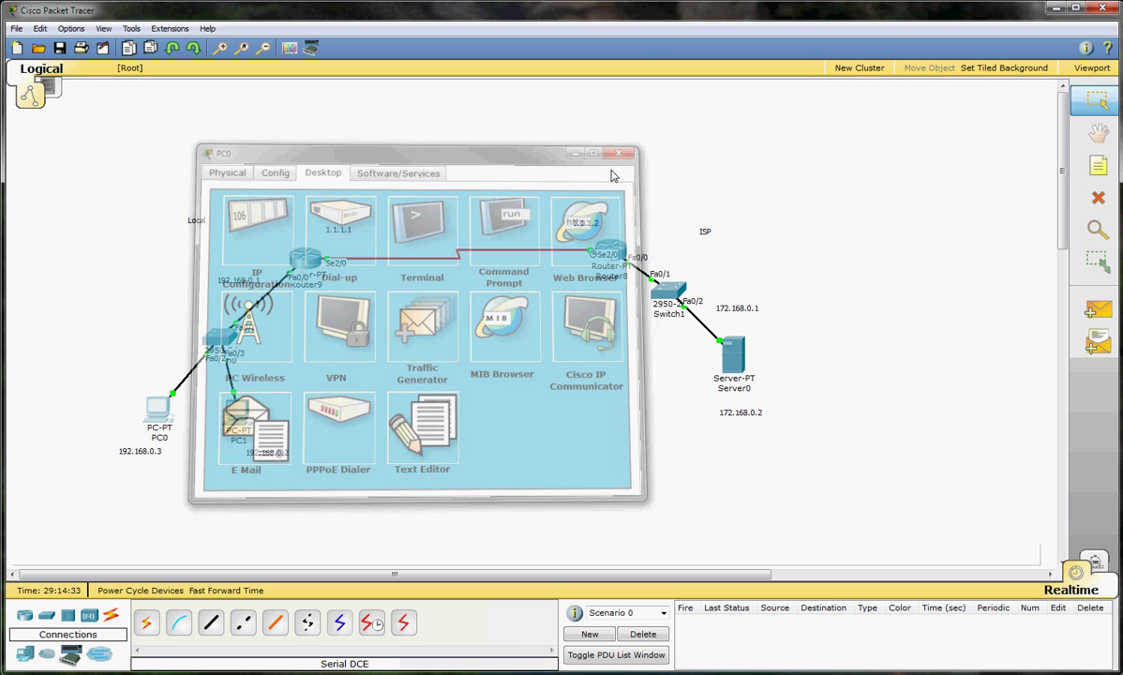
pyautogui.moveTo(238, 90); pyautogui.dragTo(548, 146)
pyautogui.click(553, 194)
pyautogui.write('p')
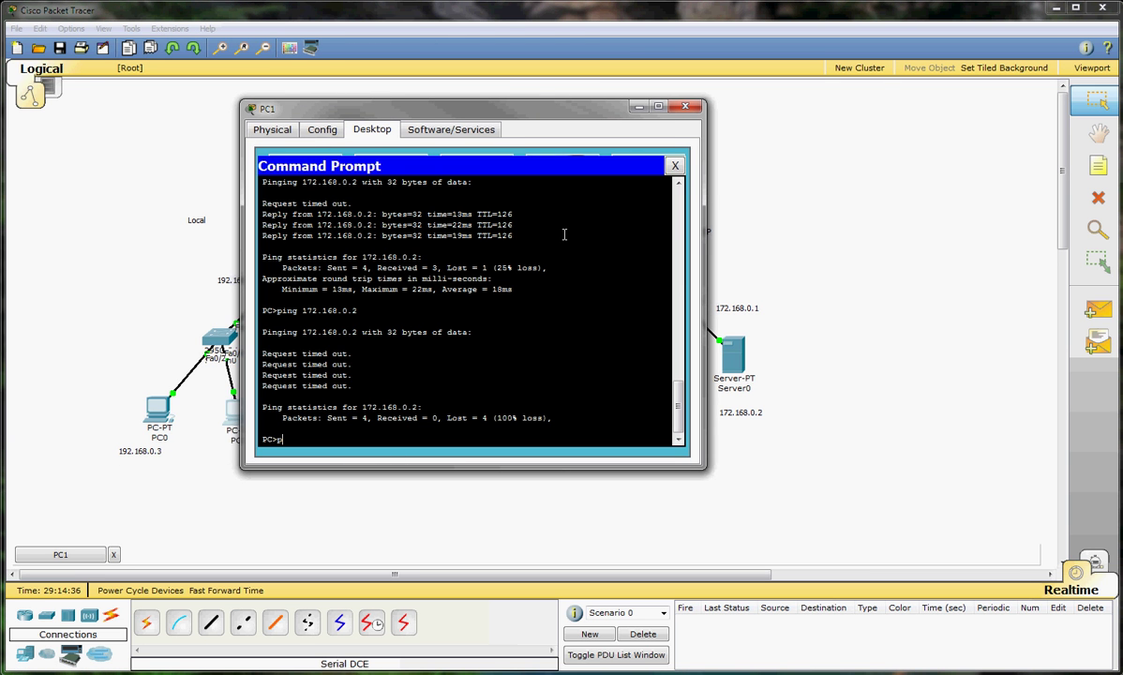
pyautogui.write('ing 172.168.0.2')
pyautogui.press('Return')
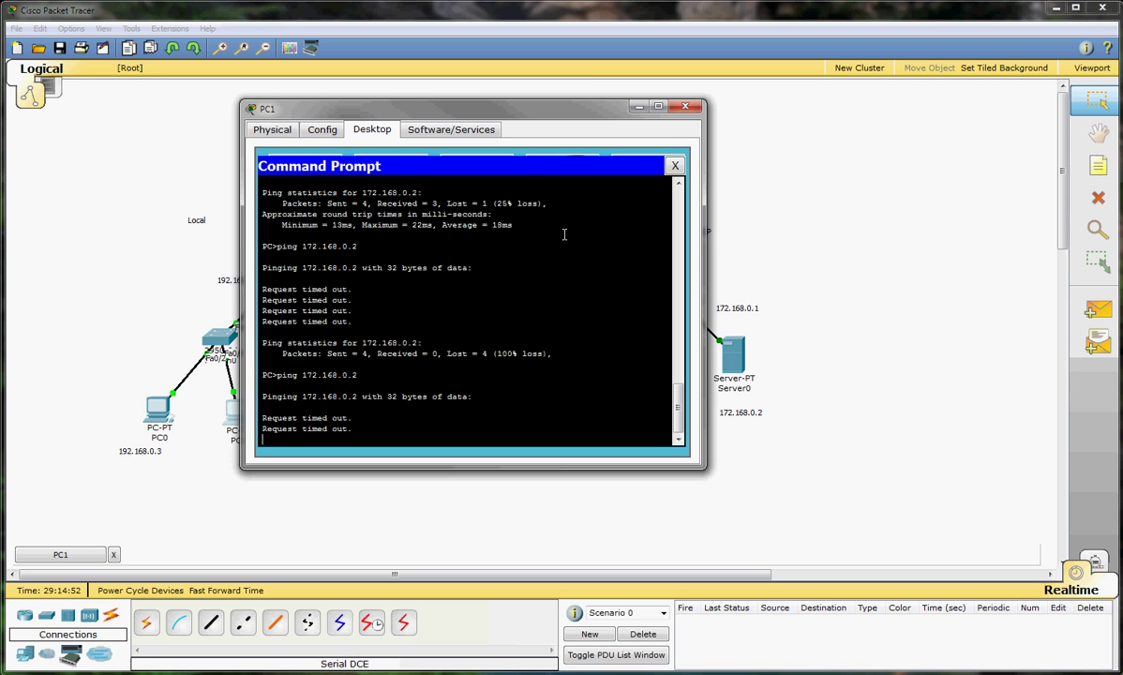
pyautogui.click(674, 166)
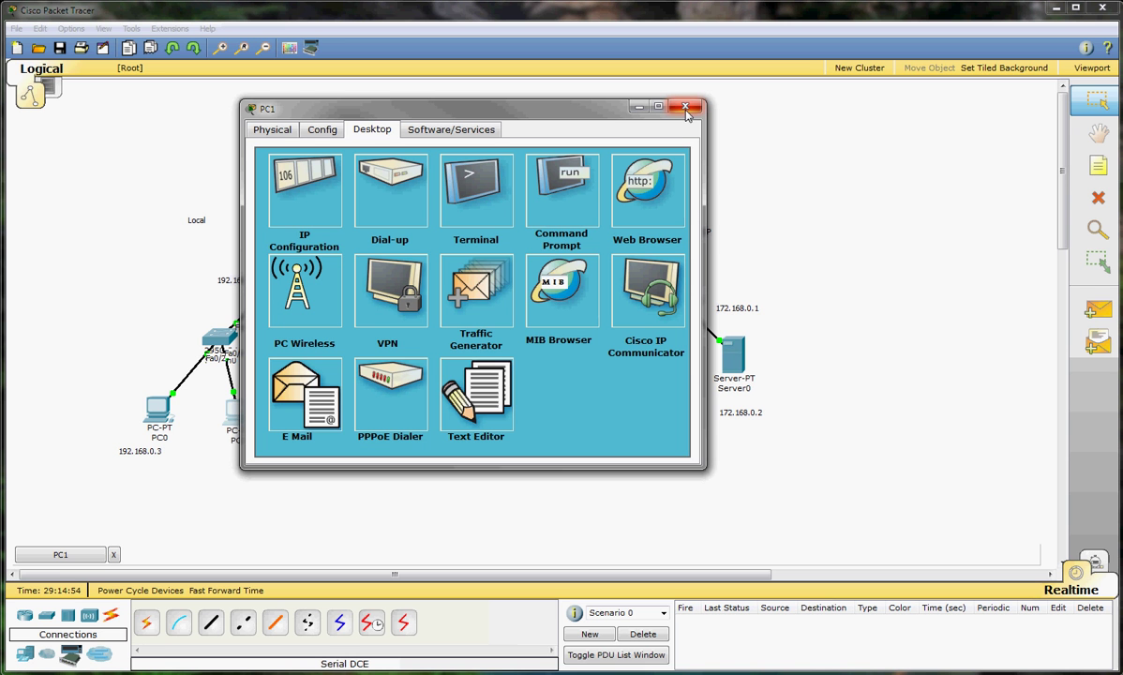
pyautogui.click(686, 109)
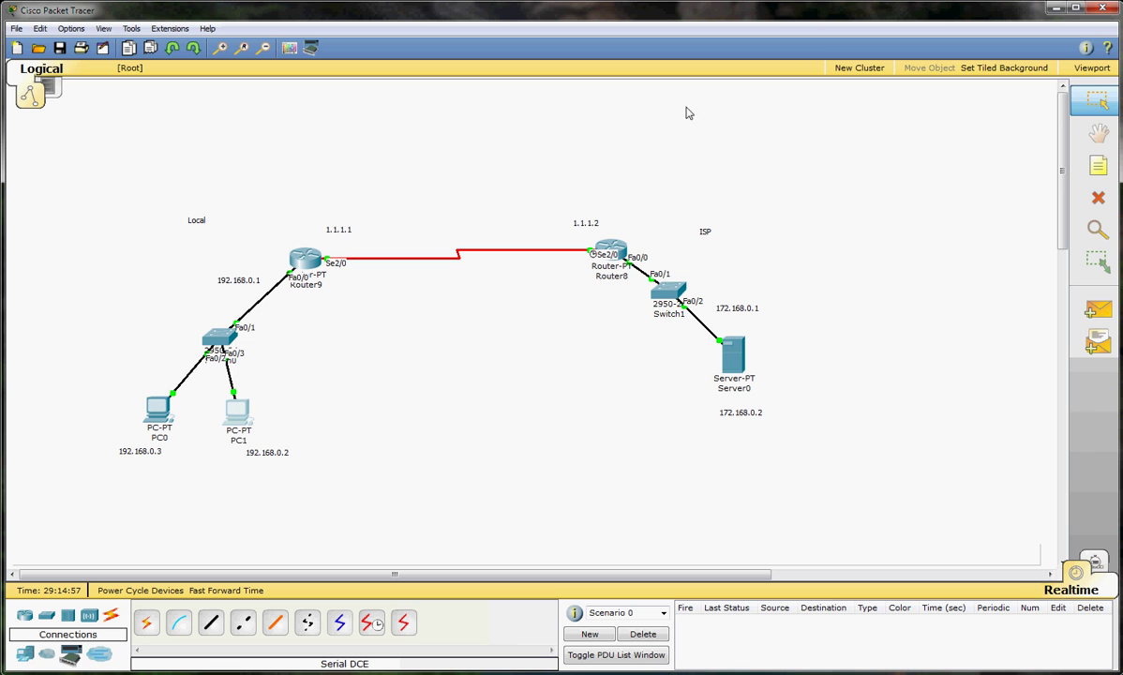